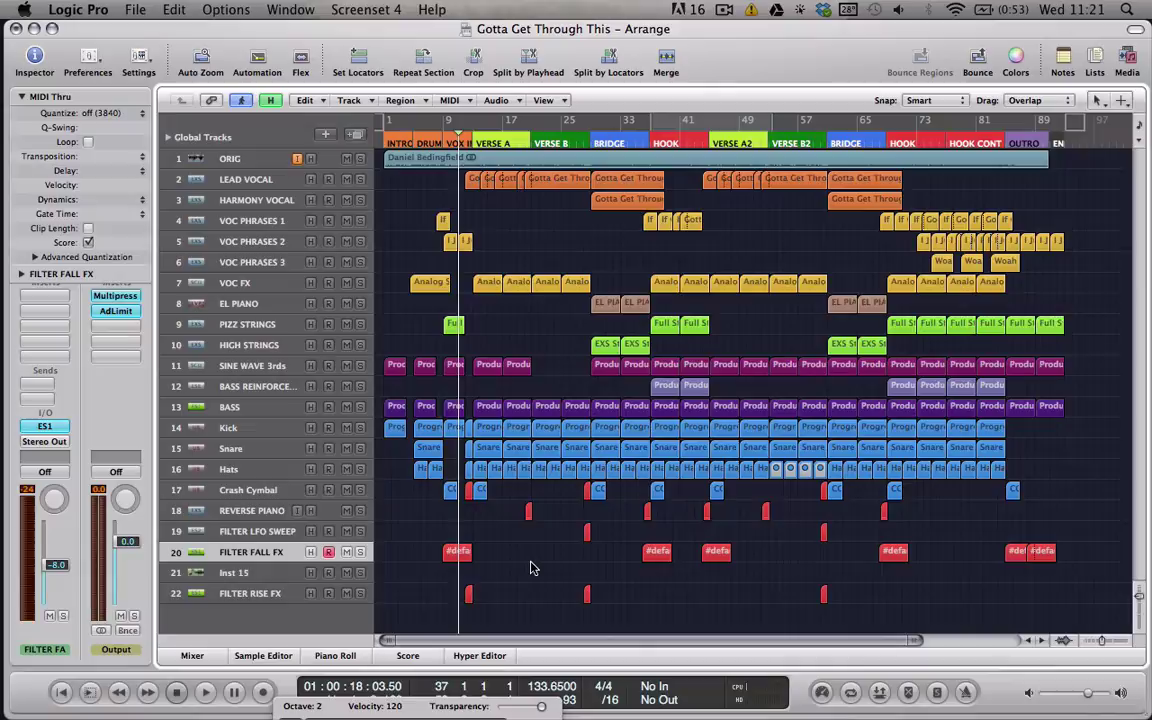
pyautogui.click(530, 567)
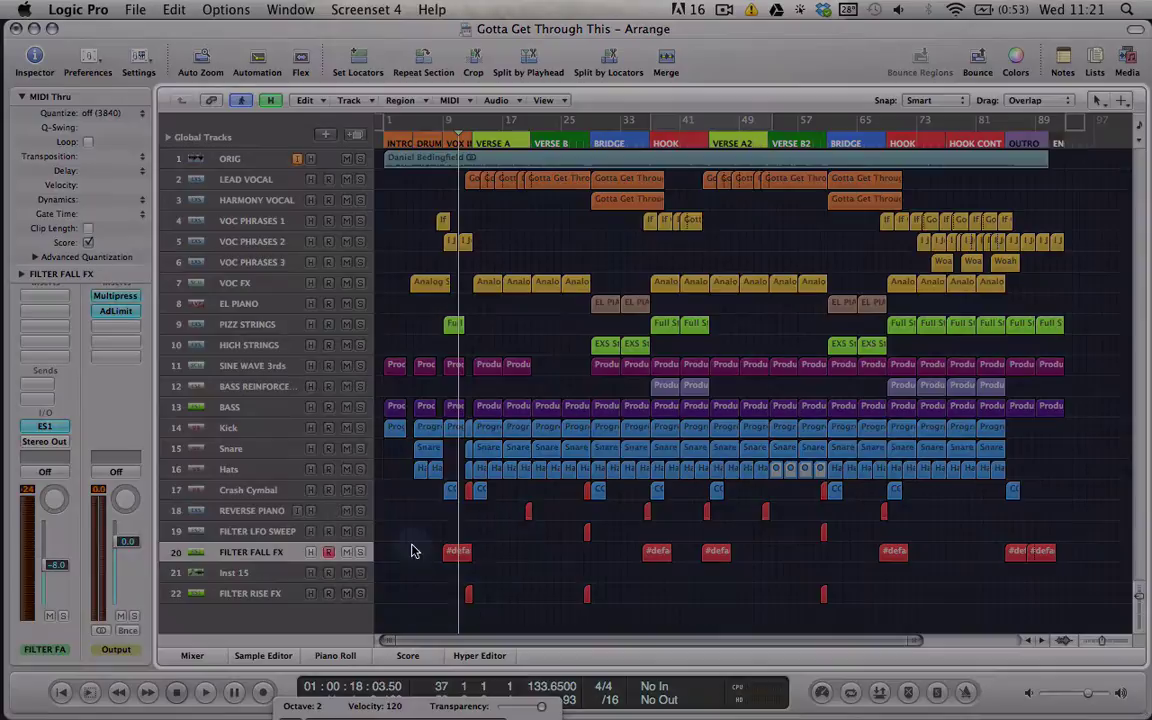
pyautogui.click(258, 531)
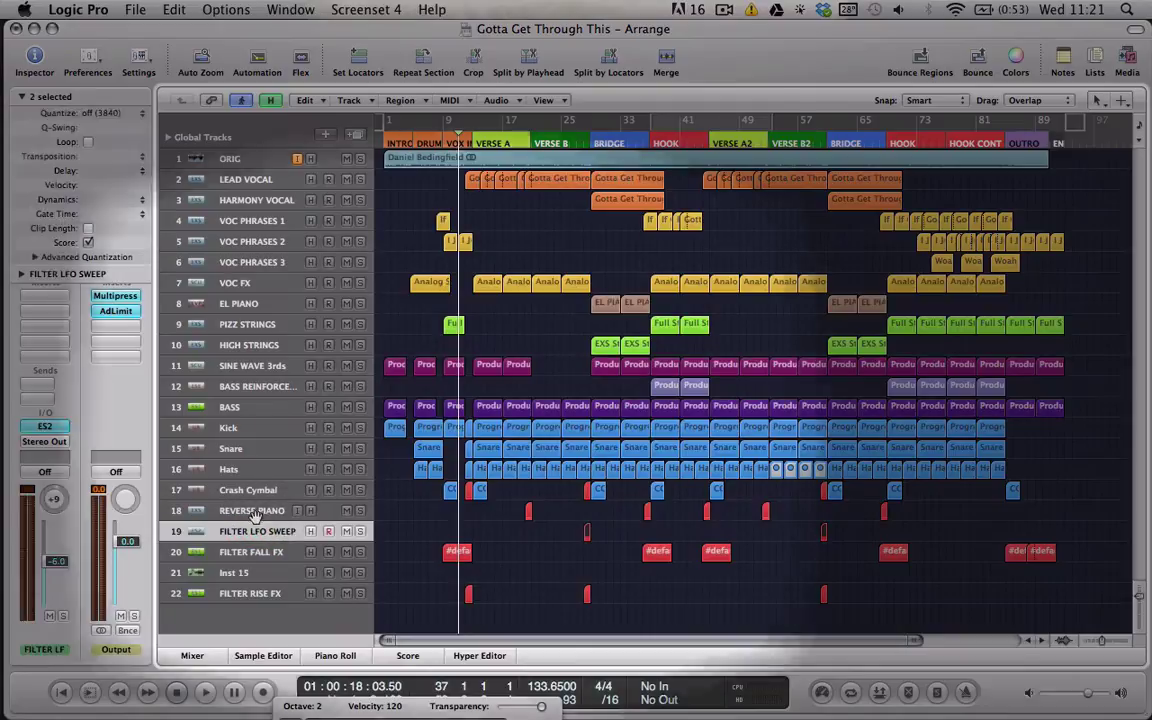
pyautogui.click(254, 513)
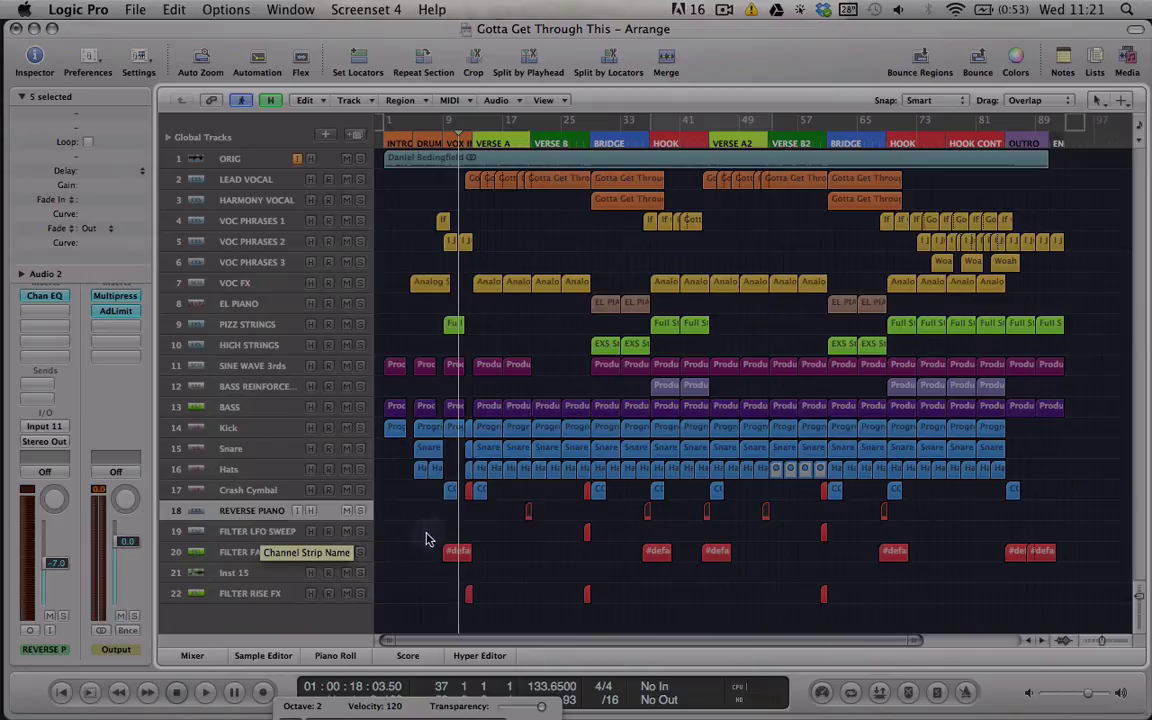
pyautogui.click(419, 536)
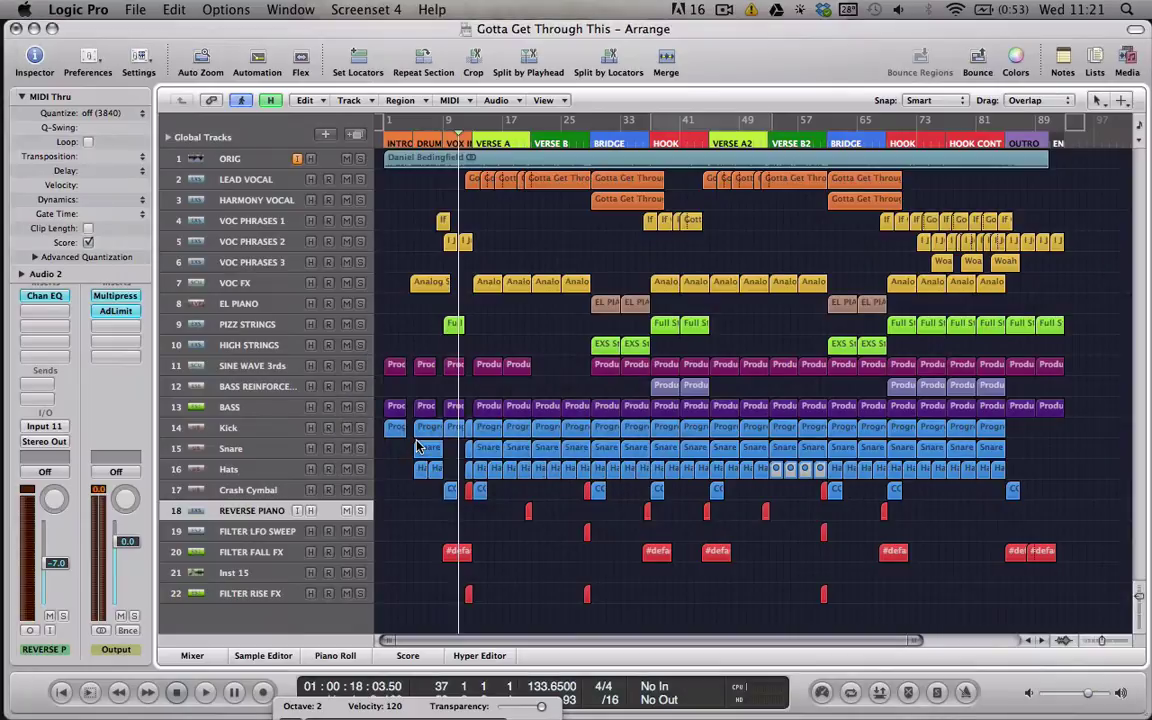
pyautogui.click(447, 287)
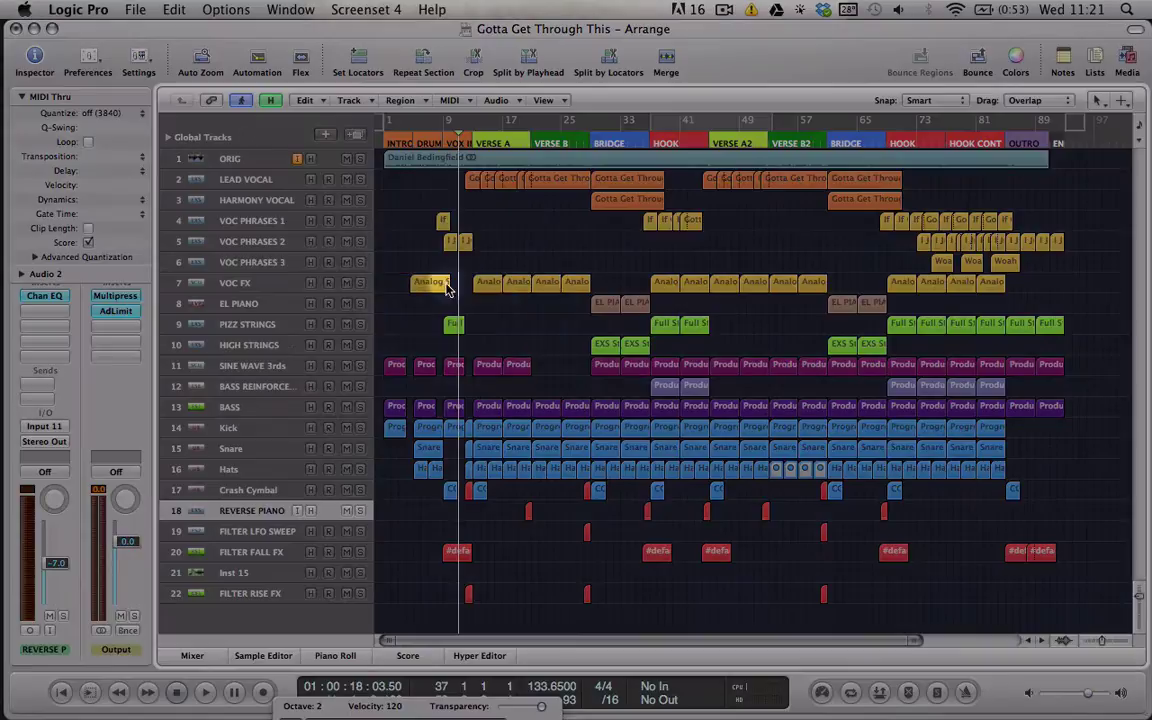
# Play back the arrangement from just before the VOX IN section to hear the filter fall effect in context.
pyautogui.moveTo(449, 139); pyautogui.dragTo(437, 139)
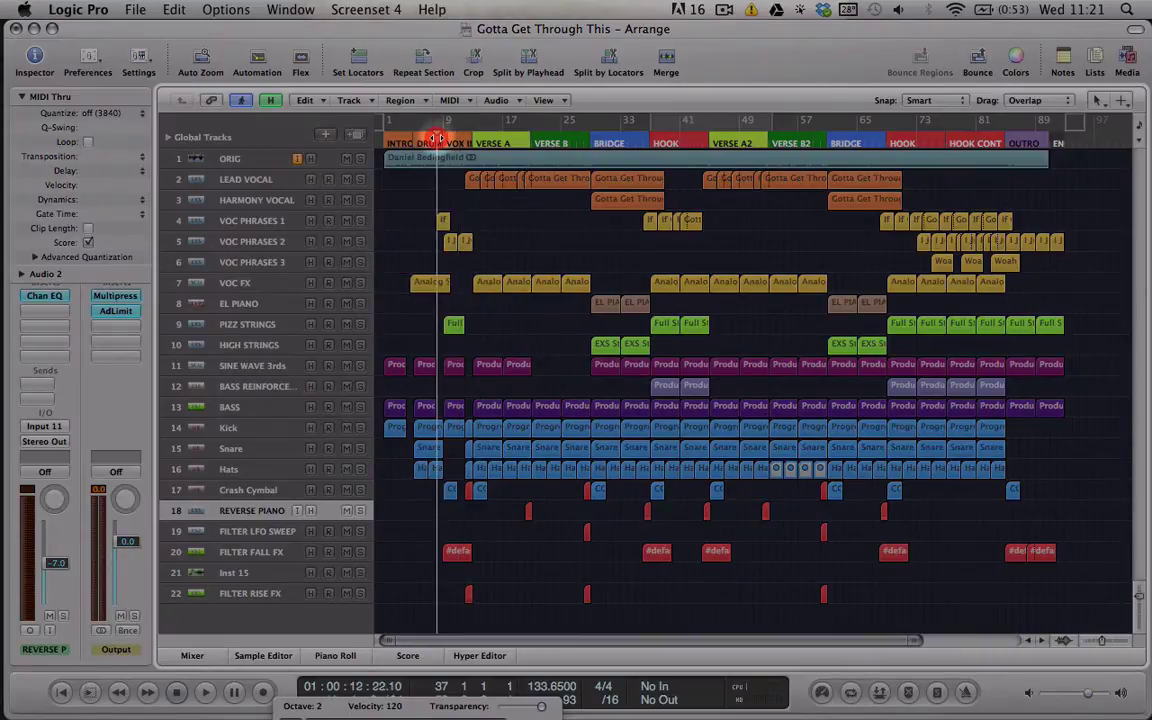
pyautogui.press('space')
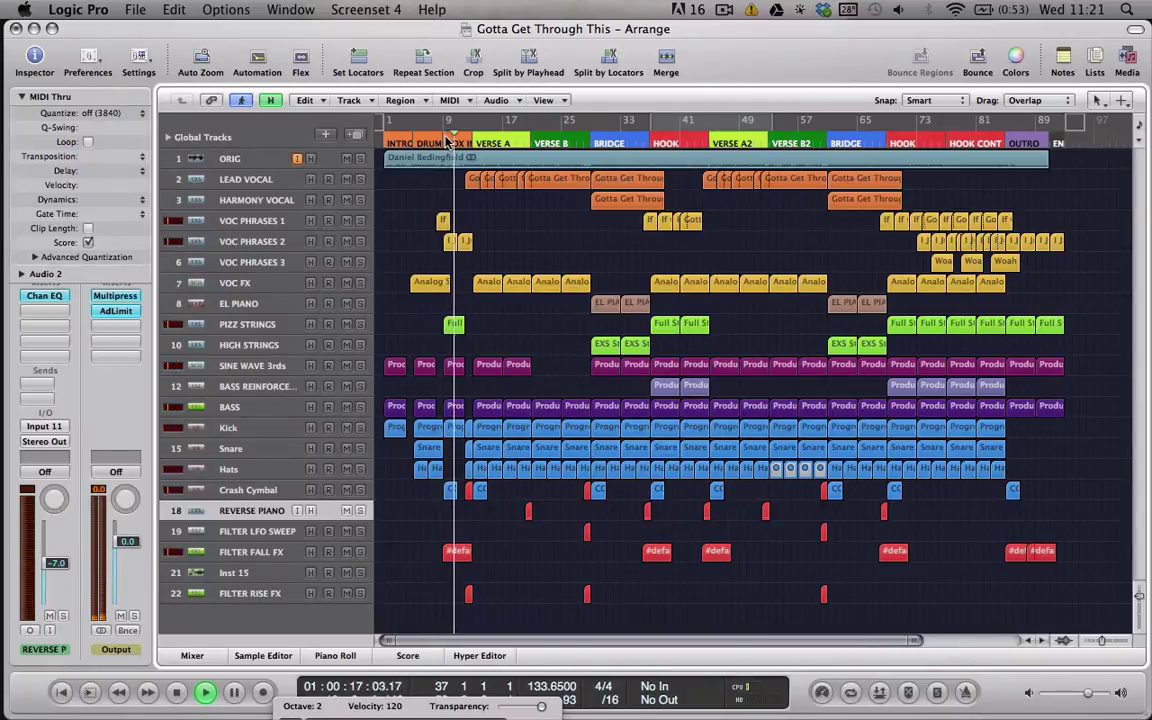
pyautogui.press('space')
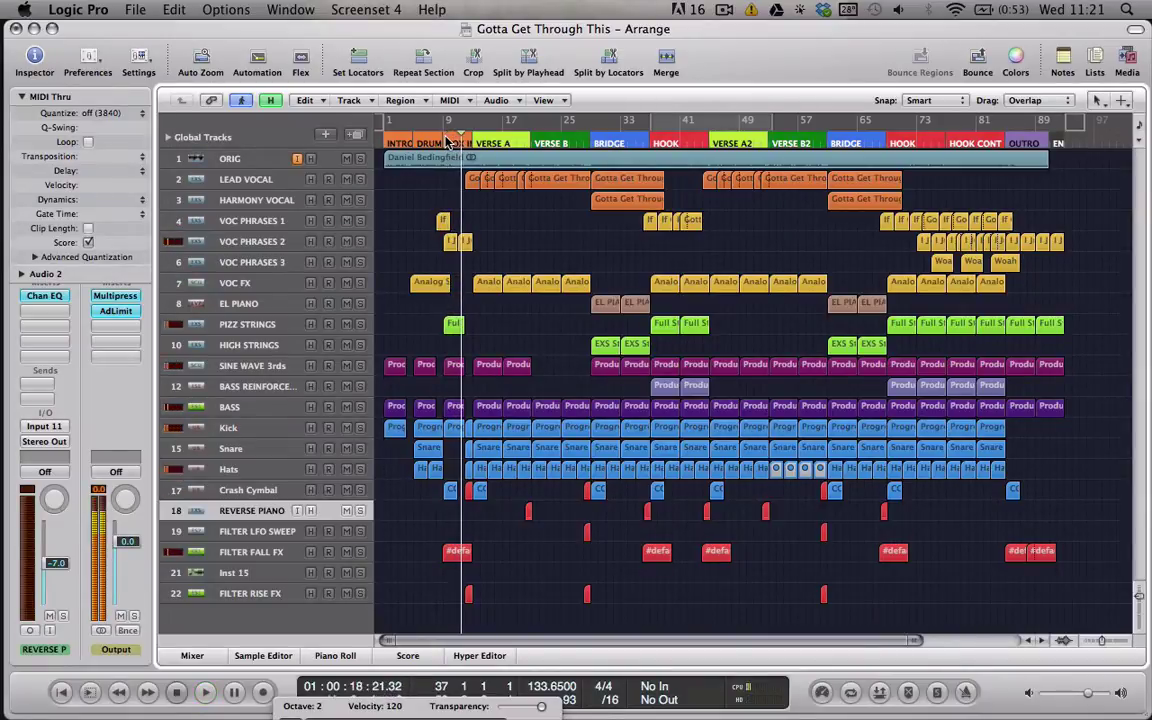
# Select the FILTER FALL FX track and play the arrangement from shortly before the first HOOK section.
pyautogui.click(257, 551)
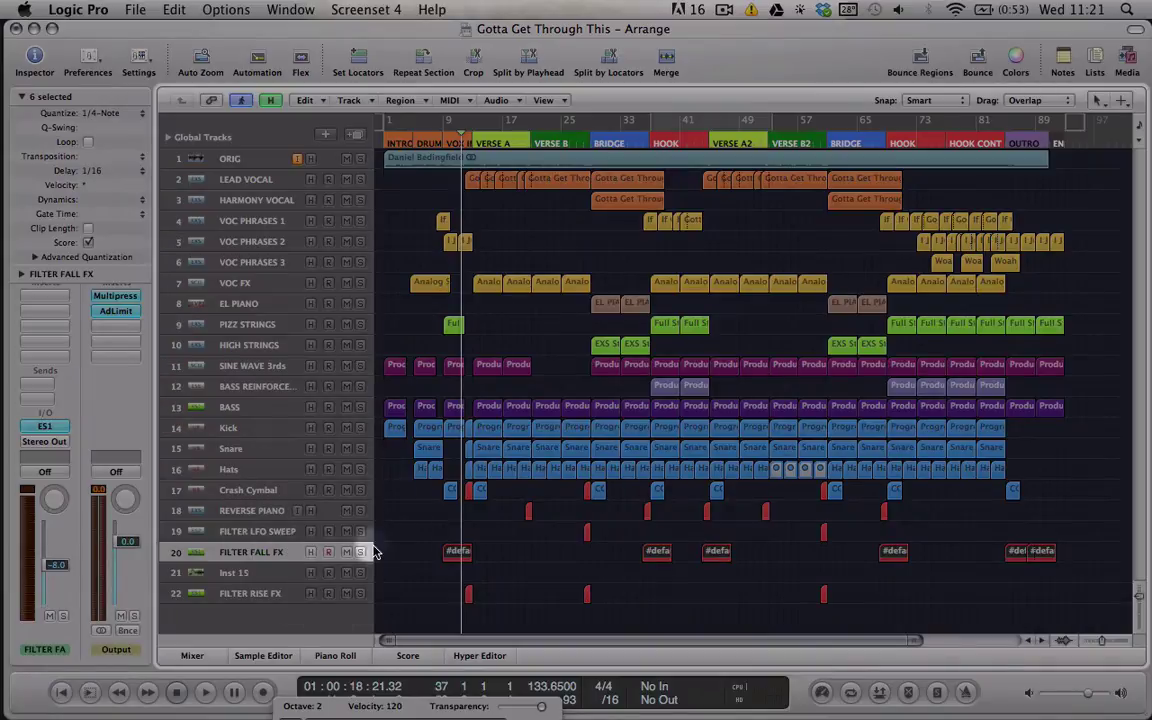
pyautogui.click(712, 551)
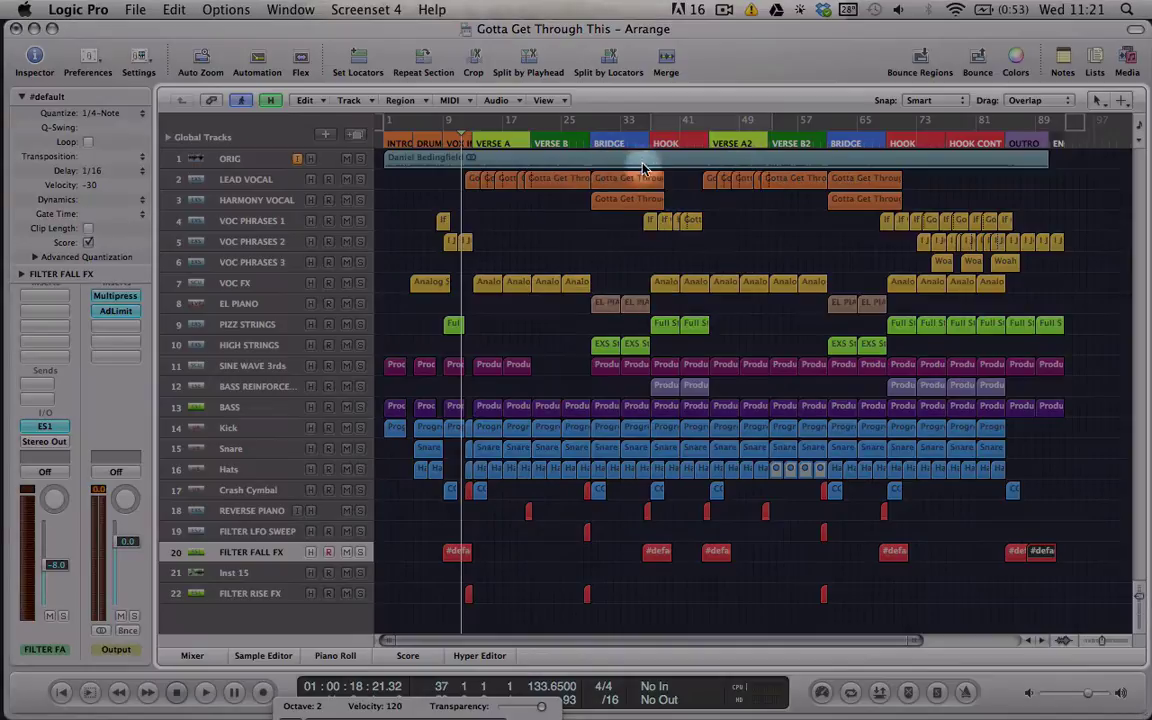
pyautogui.click(643, 143)
pyautogui.moveTo(643, 143); pyautogui.dragTo(637, 141)
pyautogui.press('space')
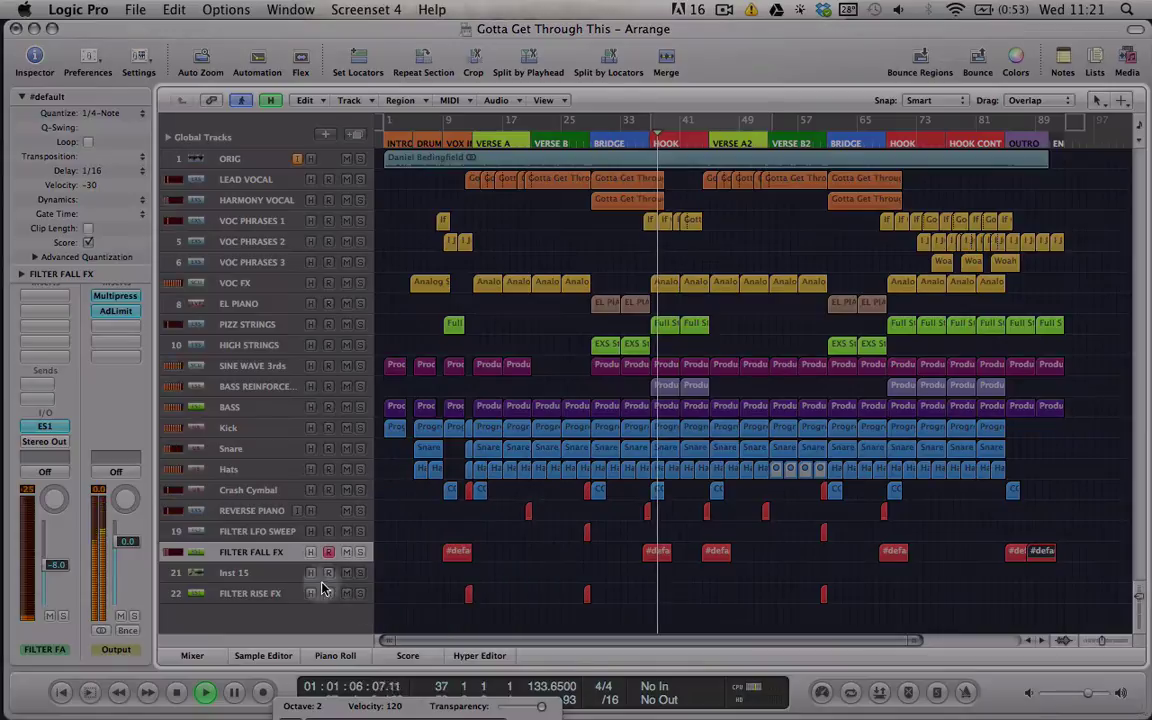
# Solo the FILTER FALL FX track and play it on its own from the start of the VOX IN section.
pyautogui.click(240, 552)
pyautogui.click(63, 616)
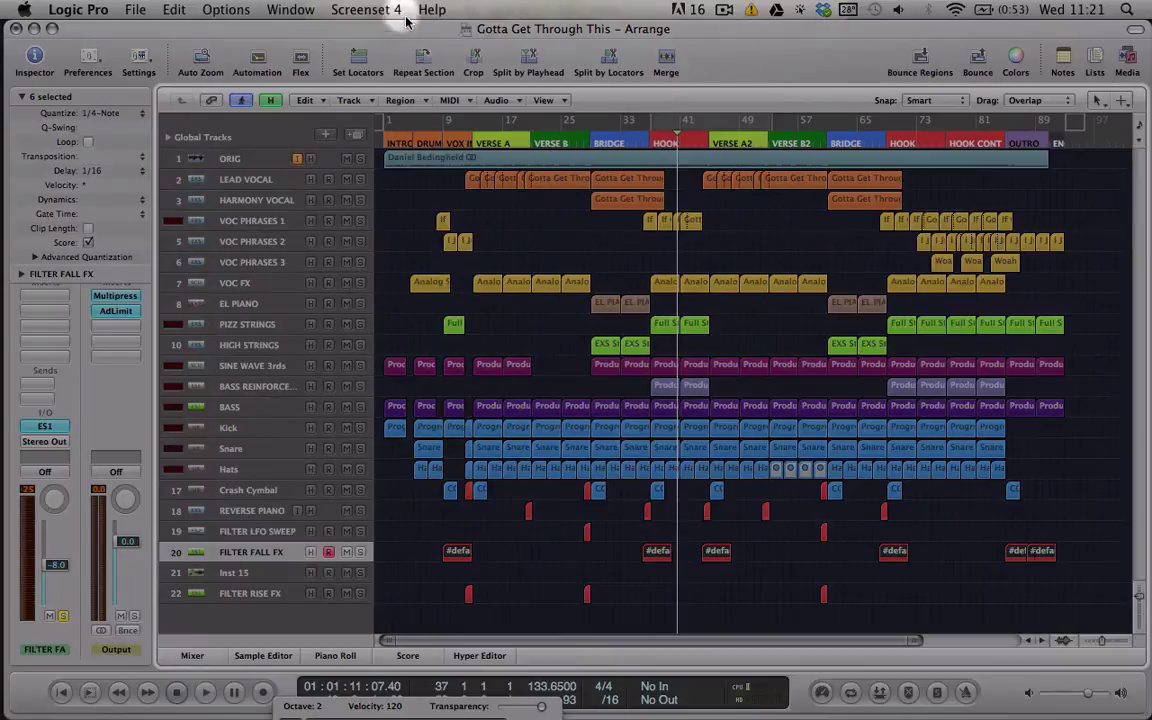
pyautogui.moveTo(433, 140); pyautogui.dragTo(442, 140)
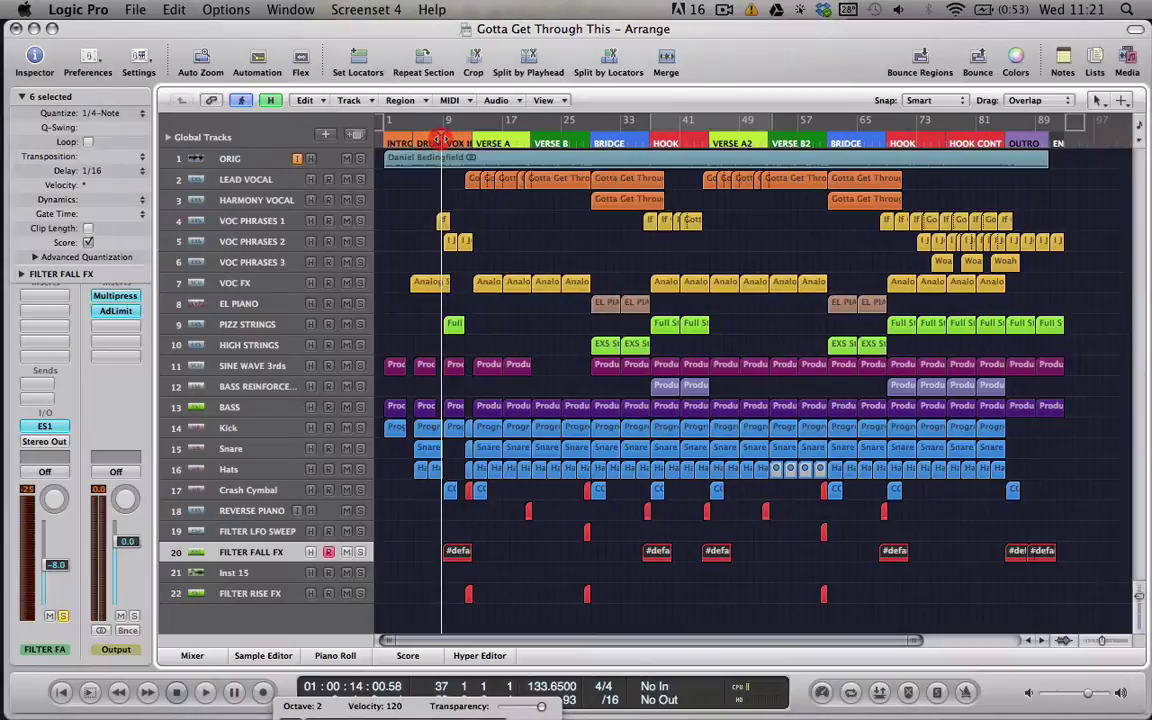
pyautogui.click(443, 141)
pyautogui.press('space')
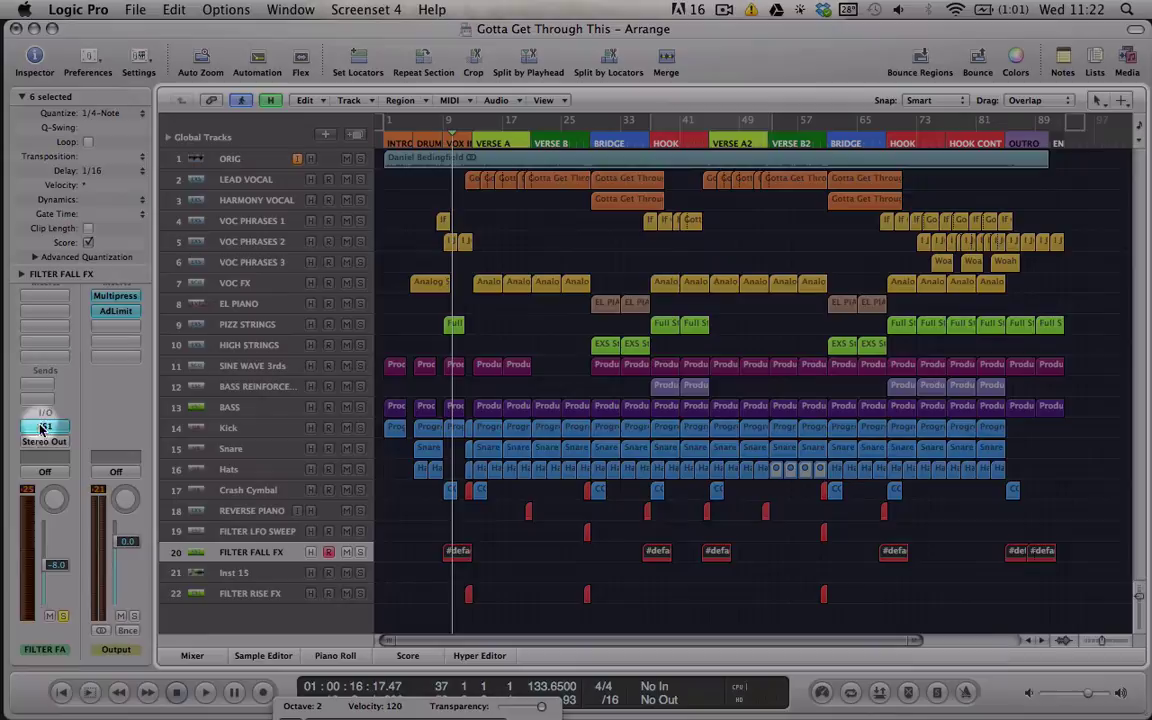
# Load the ES1 synthesizer on the empty Inst 15 track, move its window clear of the channel strips and solo the track.
pyautogui.click(240, 572)
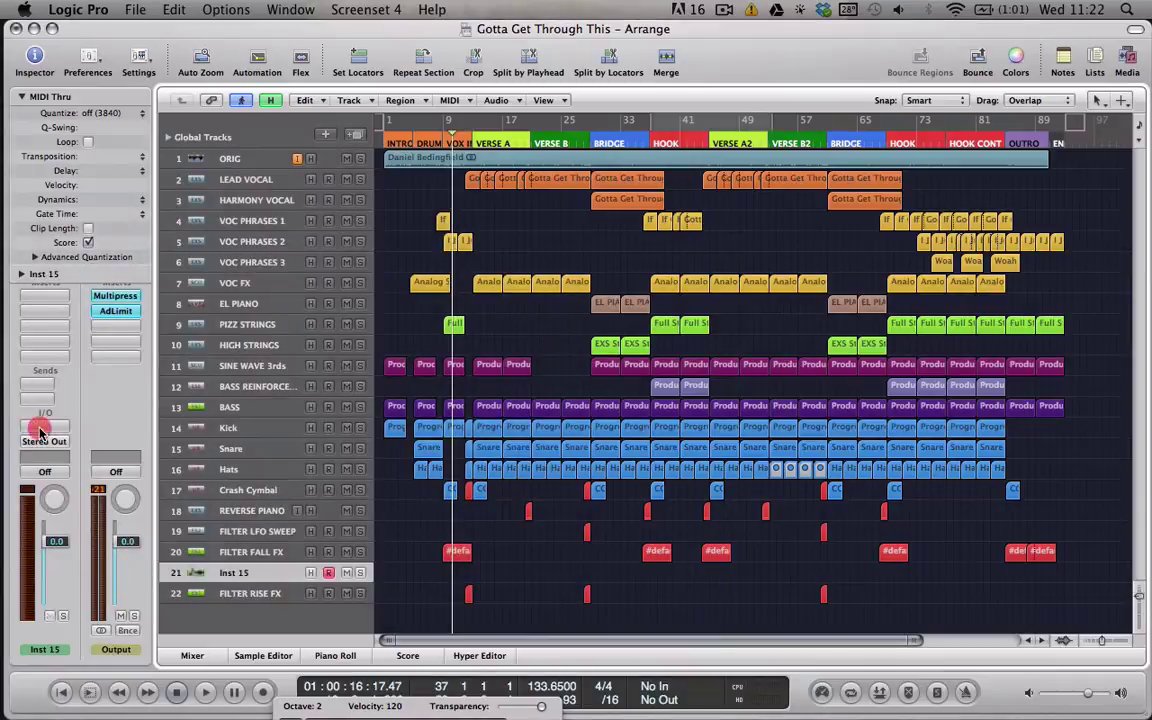
pyautogui.click(40, 430)
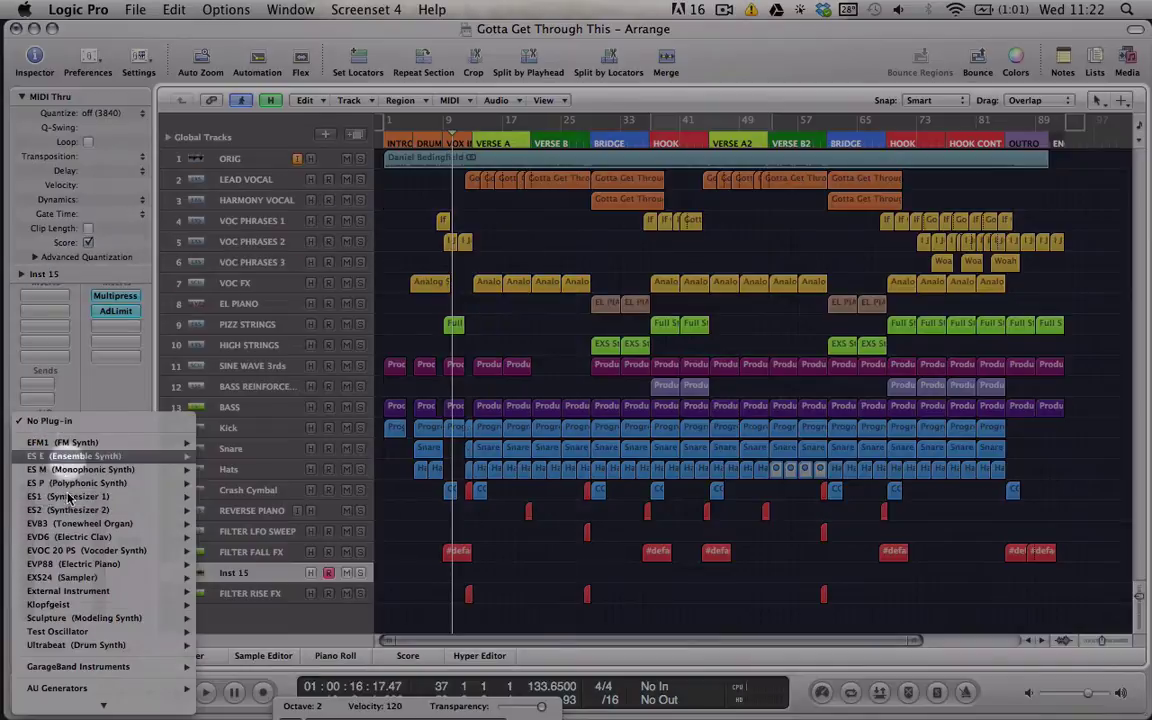
pyautogui.moveTo(40, 497)
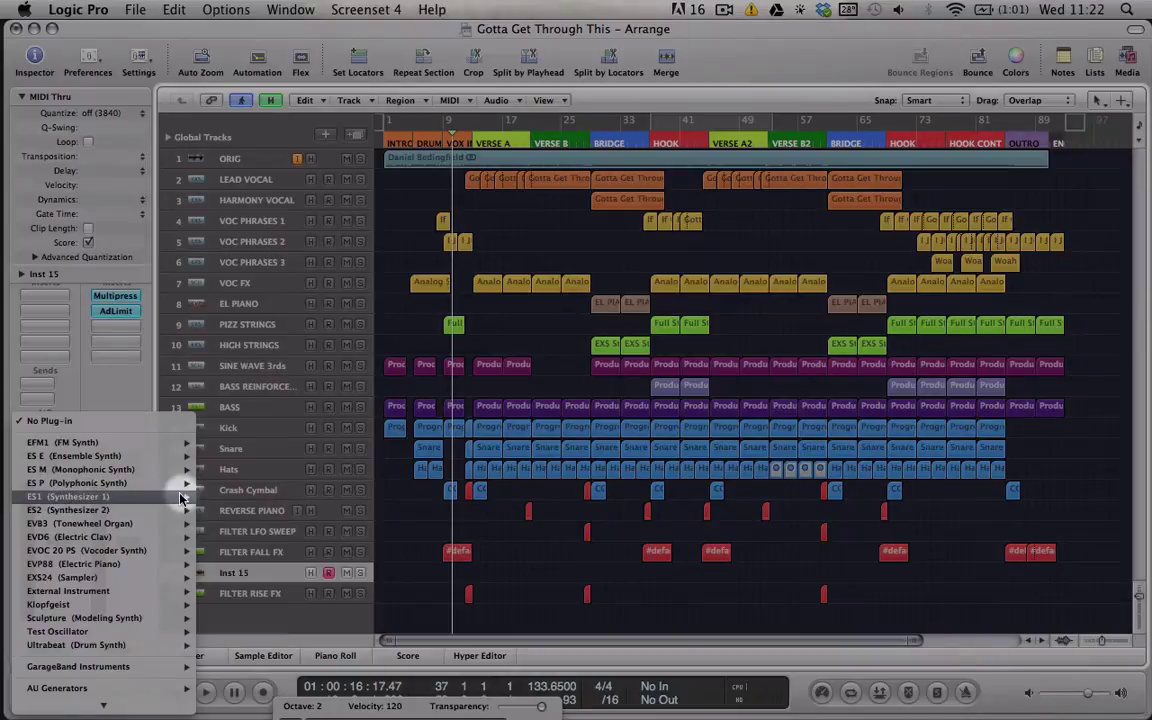
pyautogui.click(222, 510)
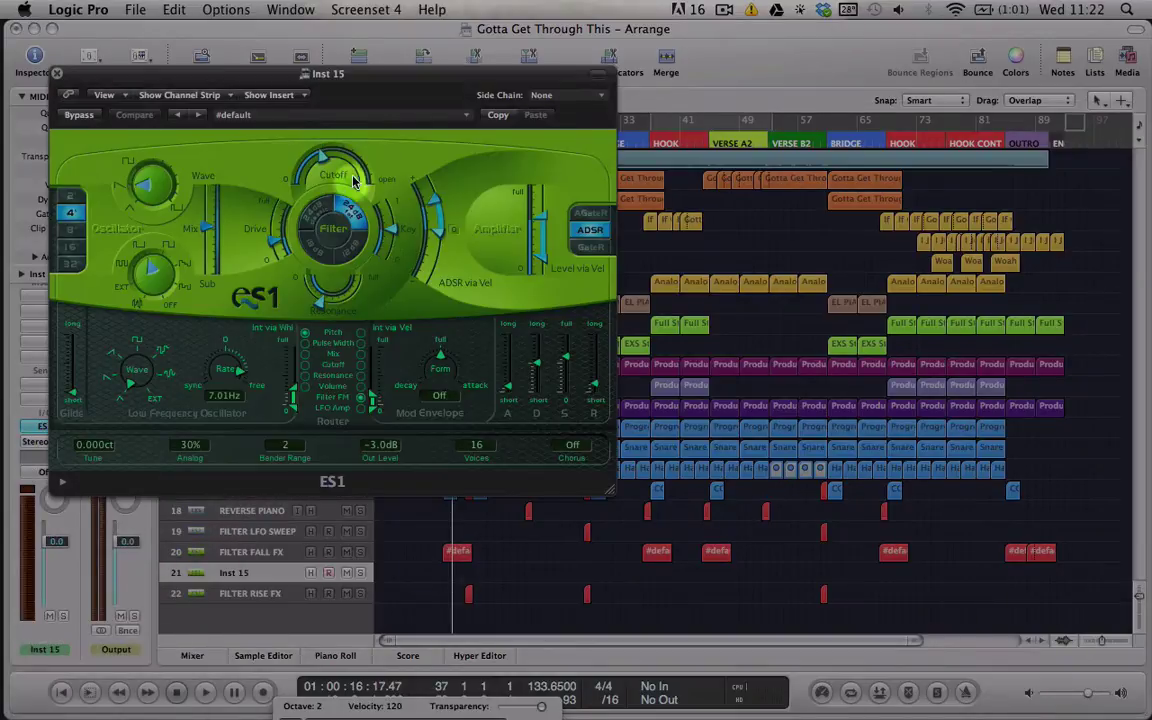
pyautogui.moveTo(247, 80); pyautogui.dragTo(553, 155)
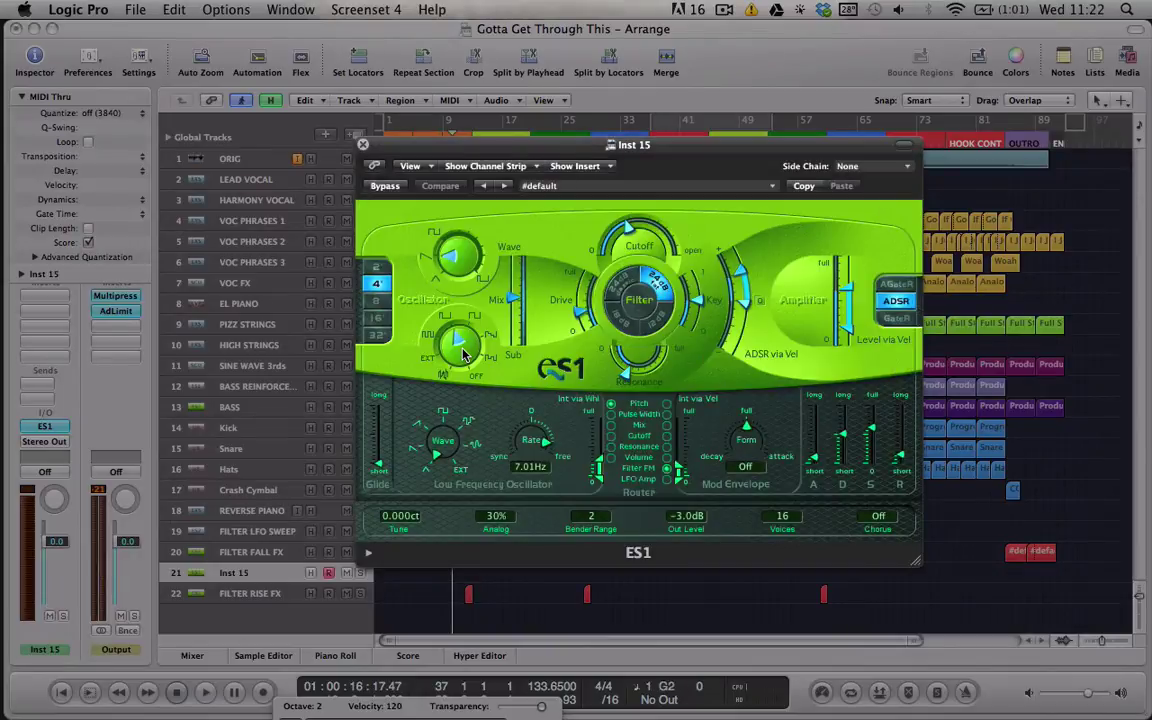
pyautogui.click(64, 618)
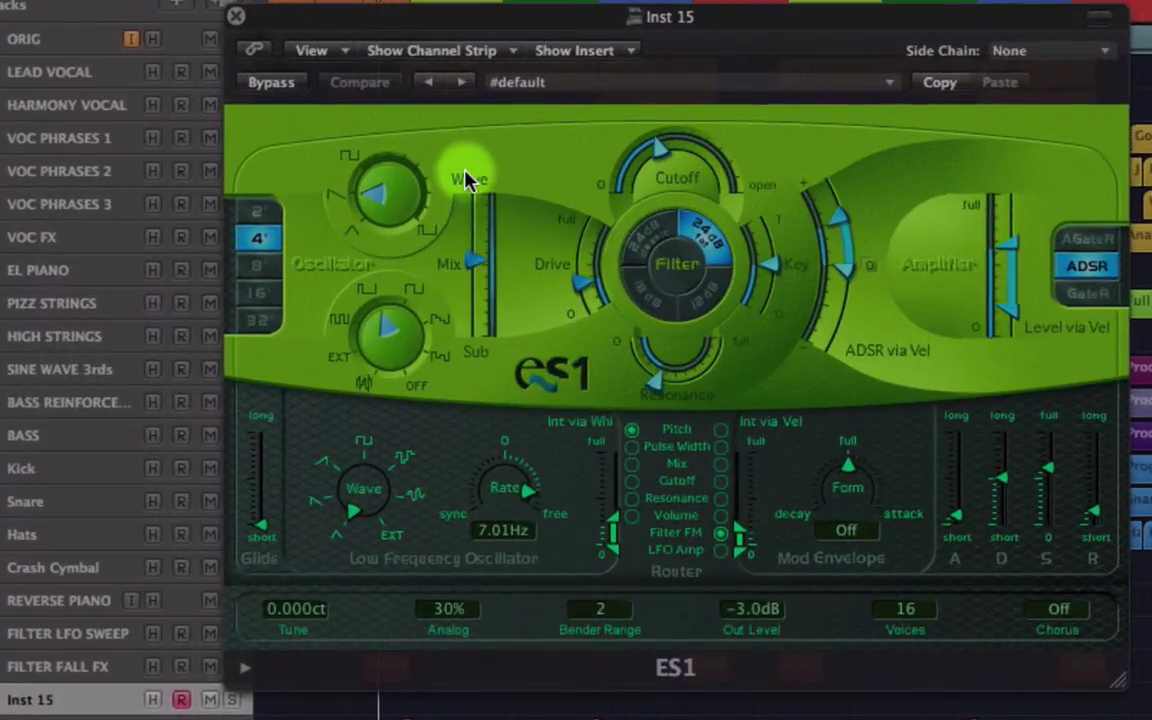
# Set the ES1 oscillator mix fully to Sub and switch the sub oscillator to the noise waveform.
pyautogui.moveTo(480, 265); pyautogui.dragTo(478, 358)
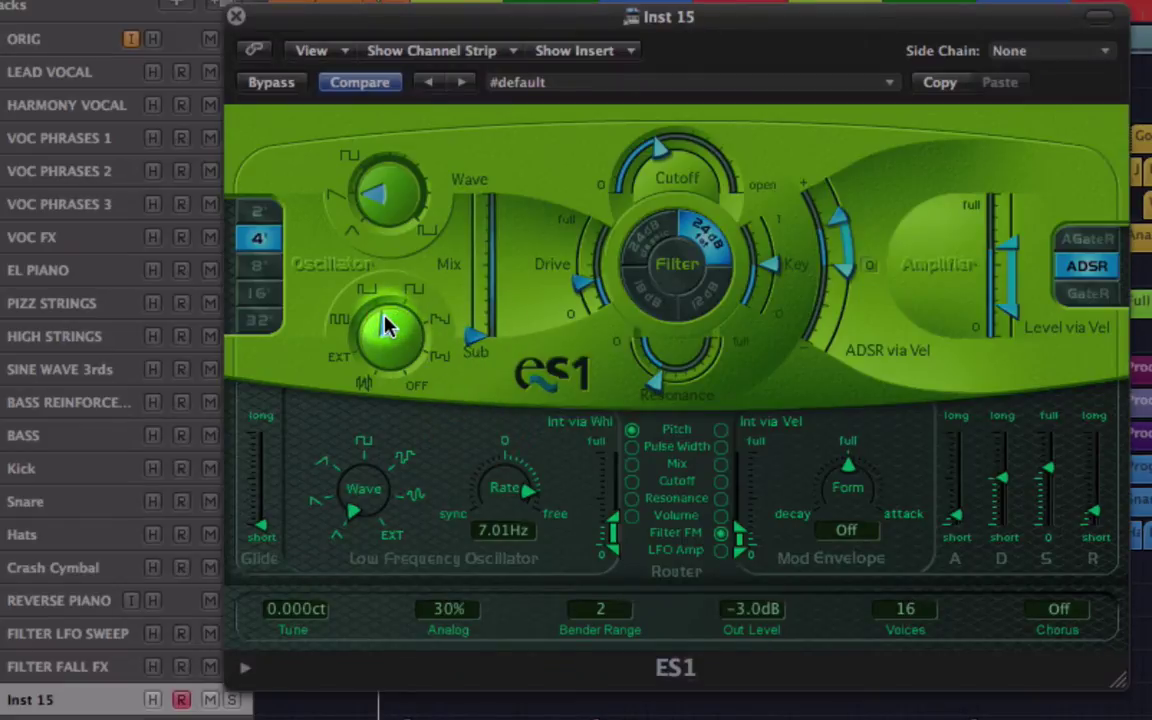
pyautogui.moveTo(388, 327); pyautogui.dragTo(347, 591)
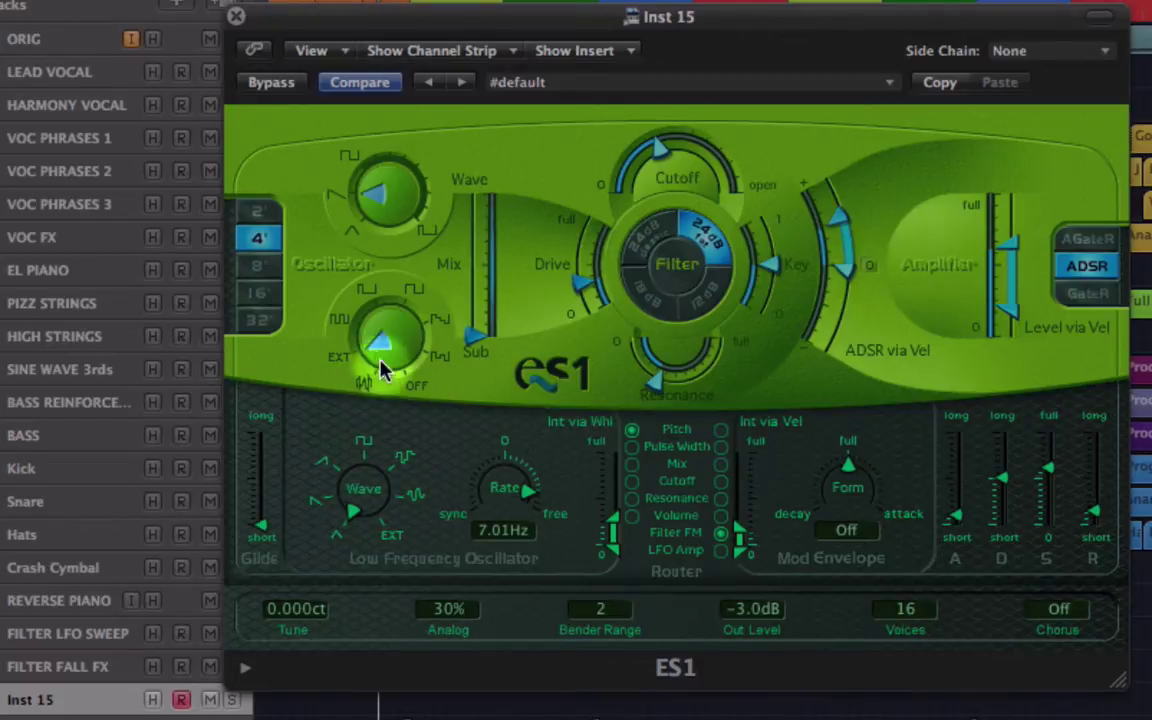
pyautogui.moveTo(380, 370); pyautogui.dragTo(366, 393)
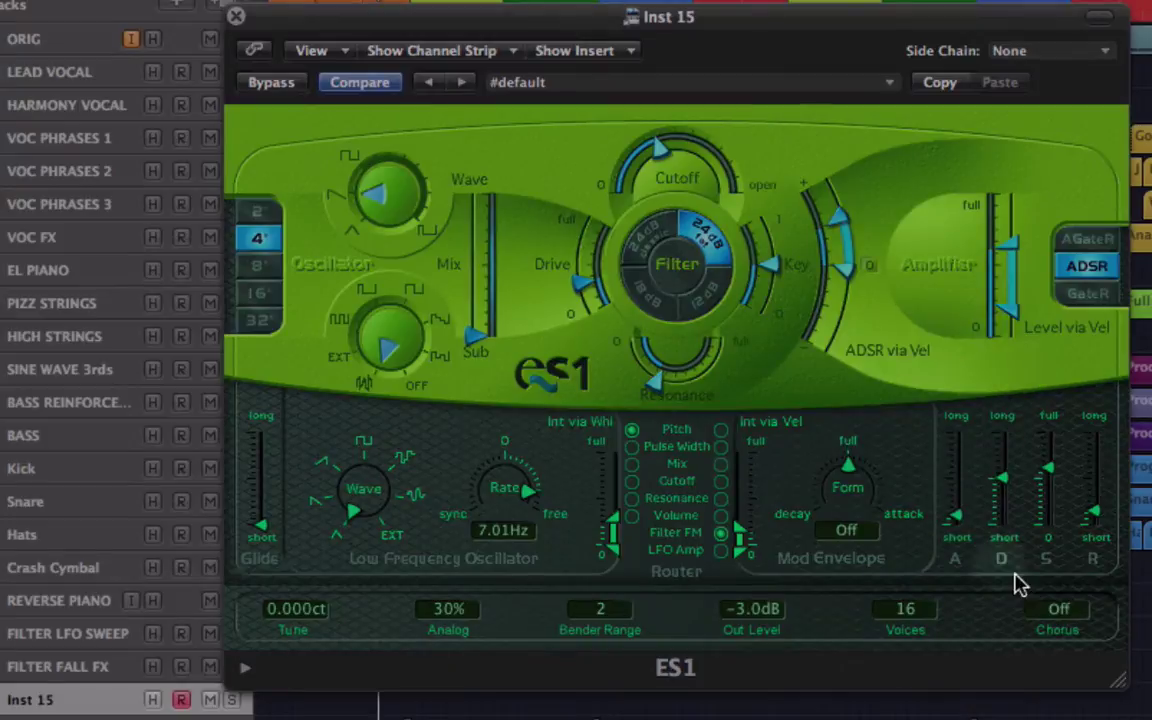
# Set the ES1 envelope's decay to its longest and its sustain to about a third, with the modulation envelope's Int via Vel at 0.
pyautogui.moveTo(1003, 483); pyautogui.dragTo(1005, 447)
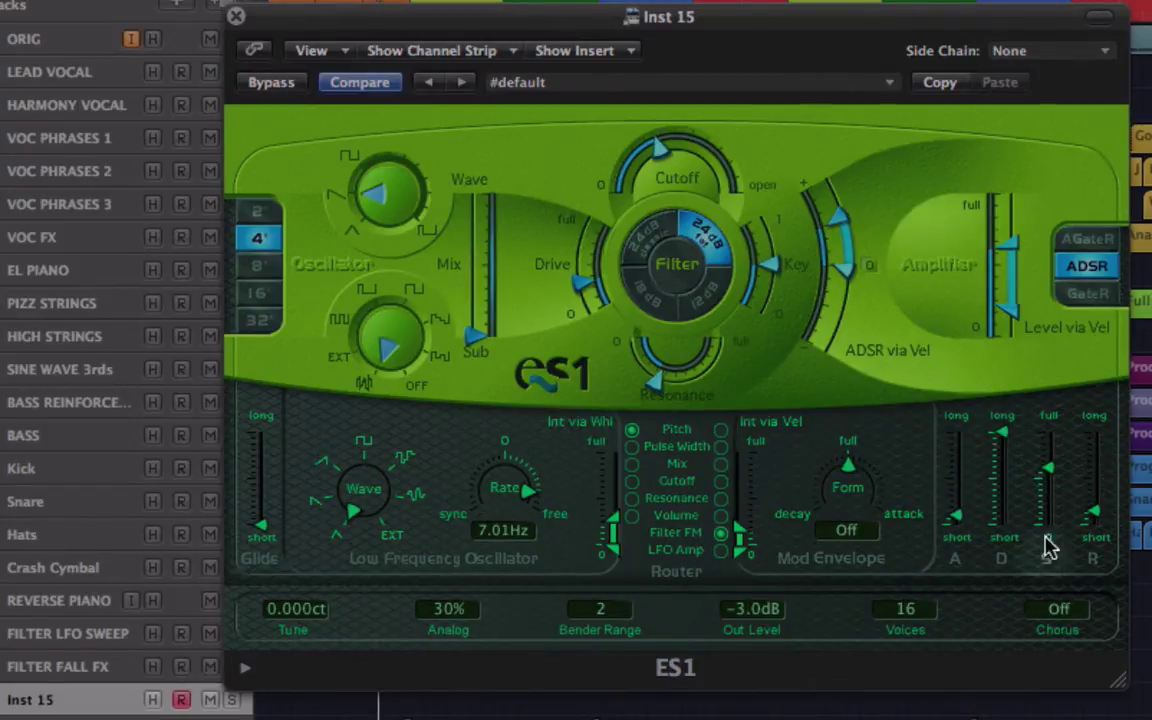
pyautogui.moveTo(1046, 476); pyautogui.dragTo(1045, 507)
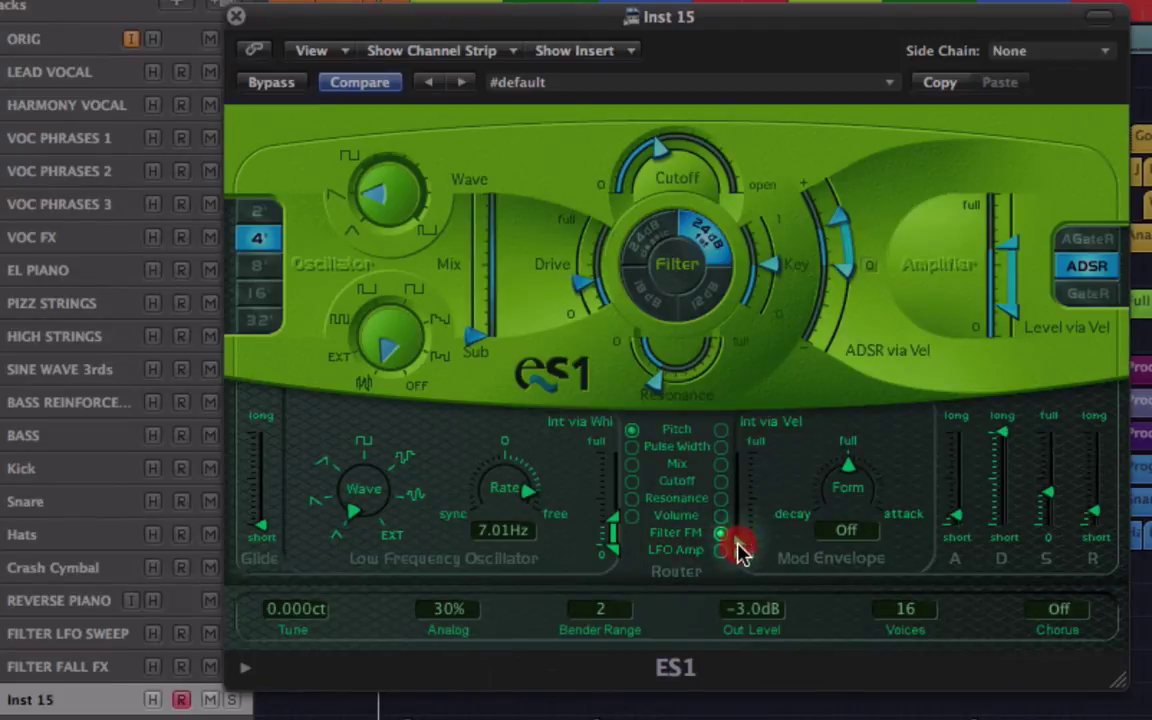
pyautogui.moveTo(738, 543); pyautogui.dragTo(741, 572)
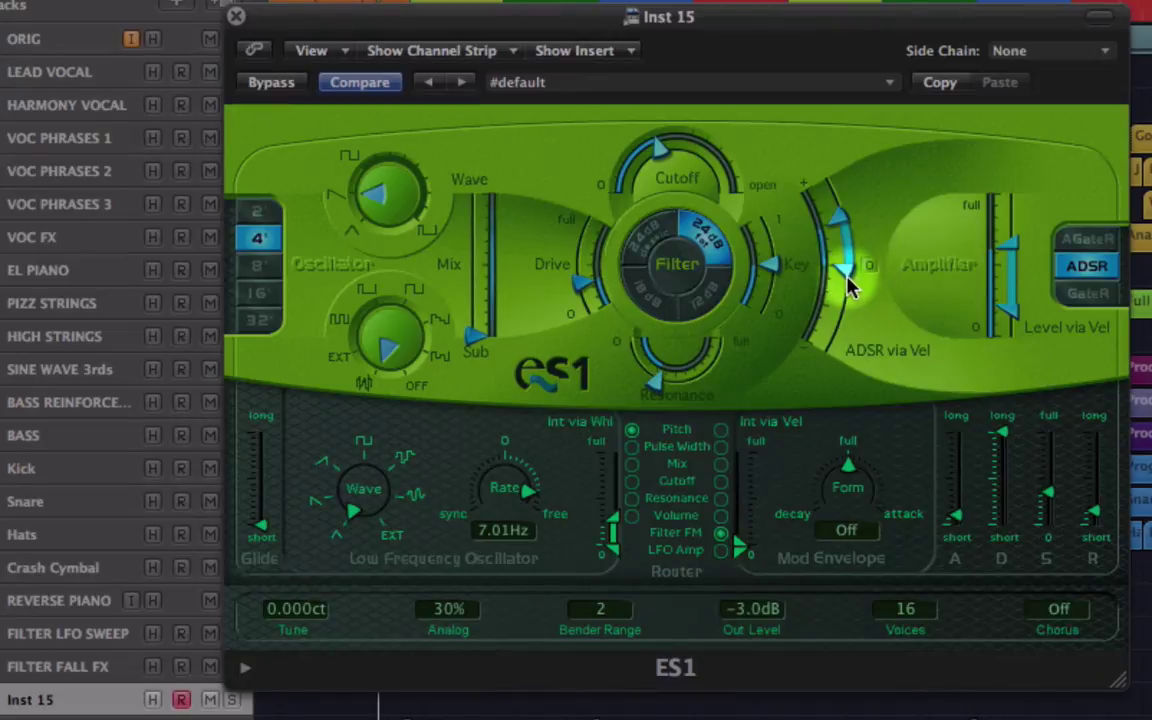
# Collapse the filter's ADSR via Vel range to a single positive amount, choose the 24 dB classic filter with fine-tuned cutoff, and close ES1.
pyautogui.moveTo(848, 280); pyautogui.dragTo(841, 235)
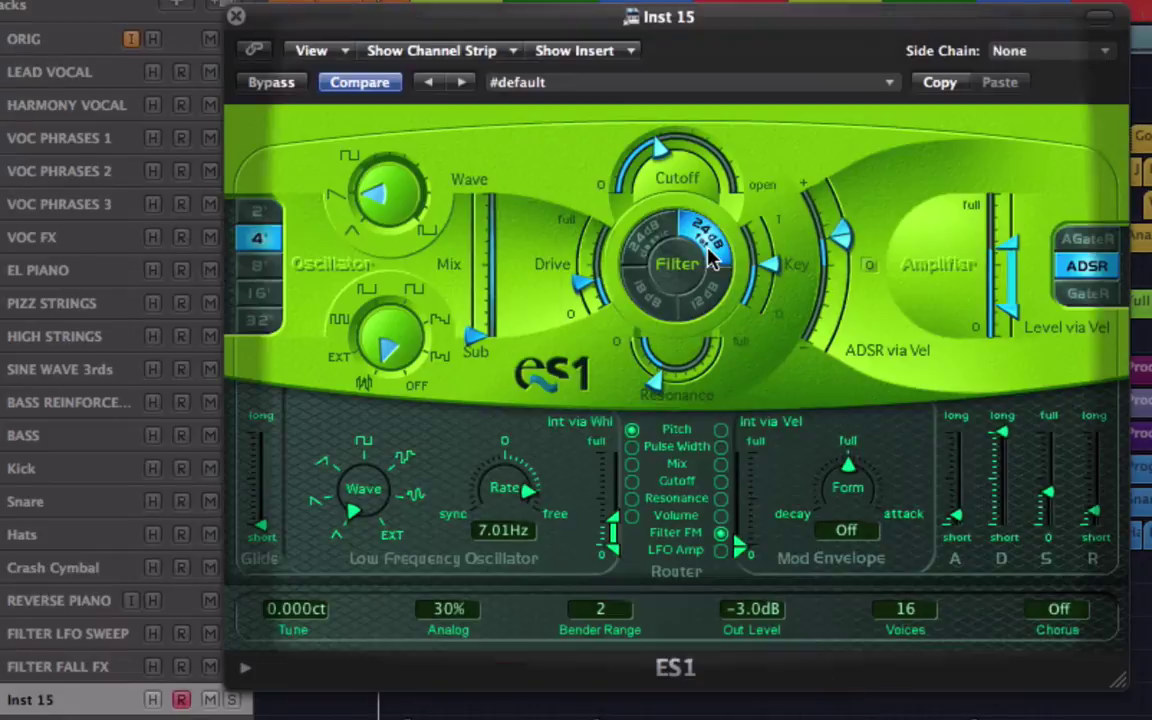
pyautogui.click(645, 234)
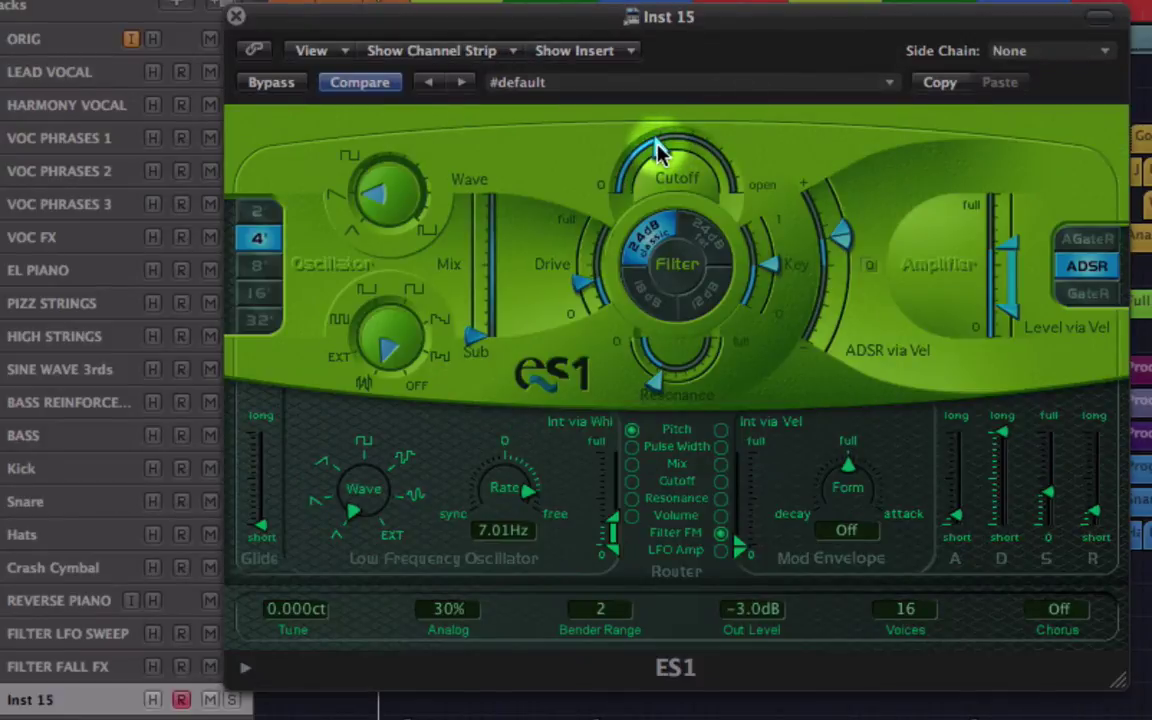
pyautogui.moveTo(656, 148); pyautogui.dragTo(670, 158)
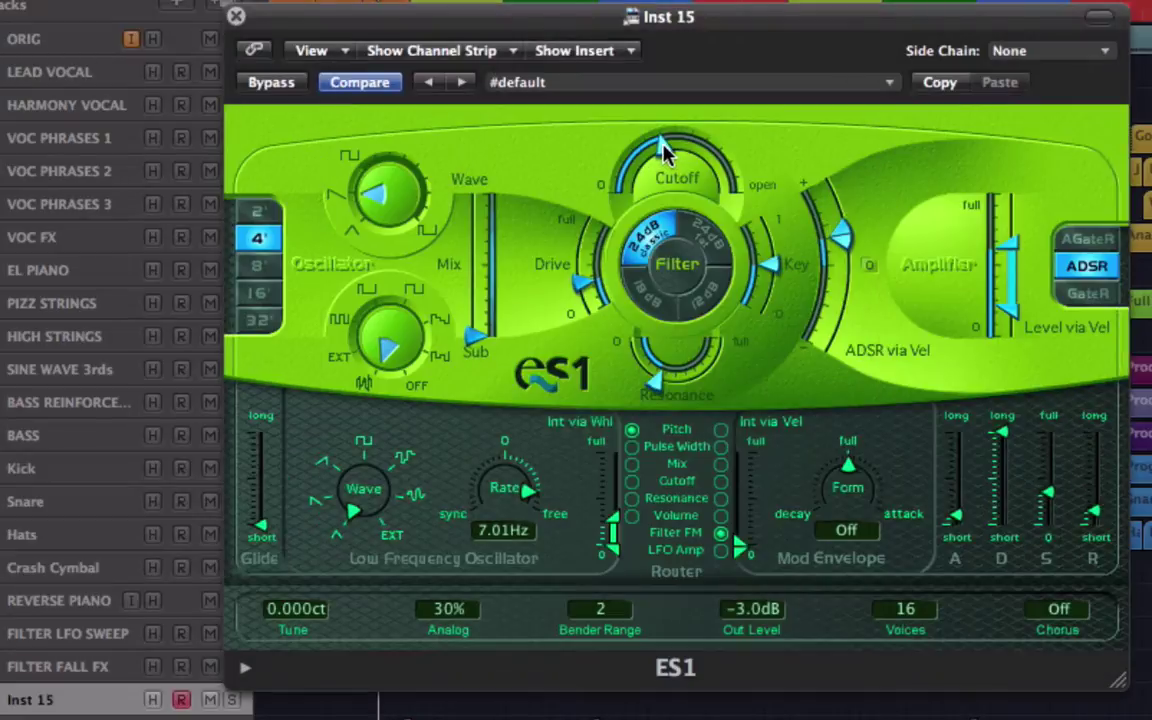
pyautogui.click(666, 152)
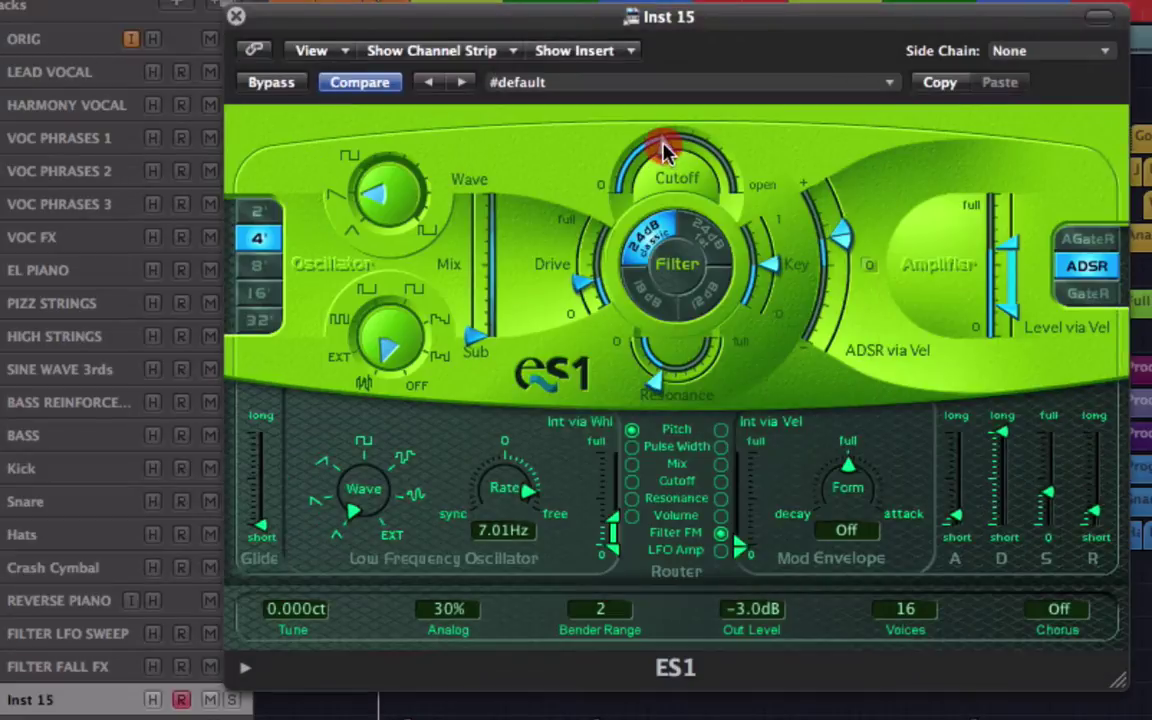
pyautogui.moveTo(668, 143); pyautogui.dragTo(654, 147)
pyautogui.moveTo(843, 233)
pyautogui.mouseDown()
pyautogui.moveTo(851, 247)
pyautogui.moveTo(845, 222)
pyautogui.moveTo(845, 252)
pyautogui.moveTo(845, 233)
pyautogui.mouseUp()
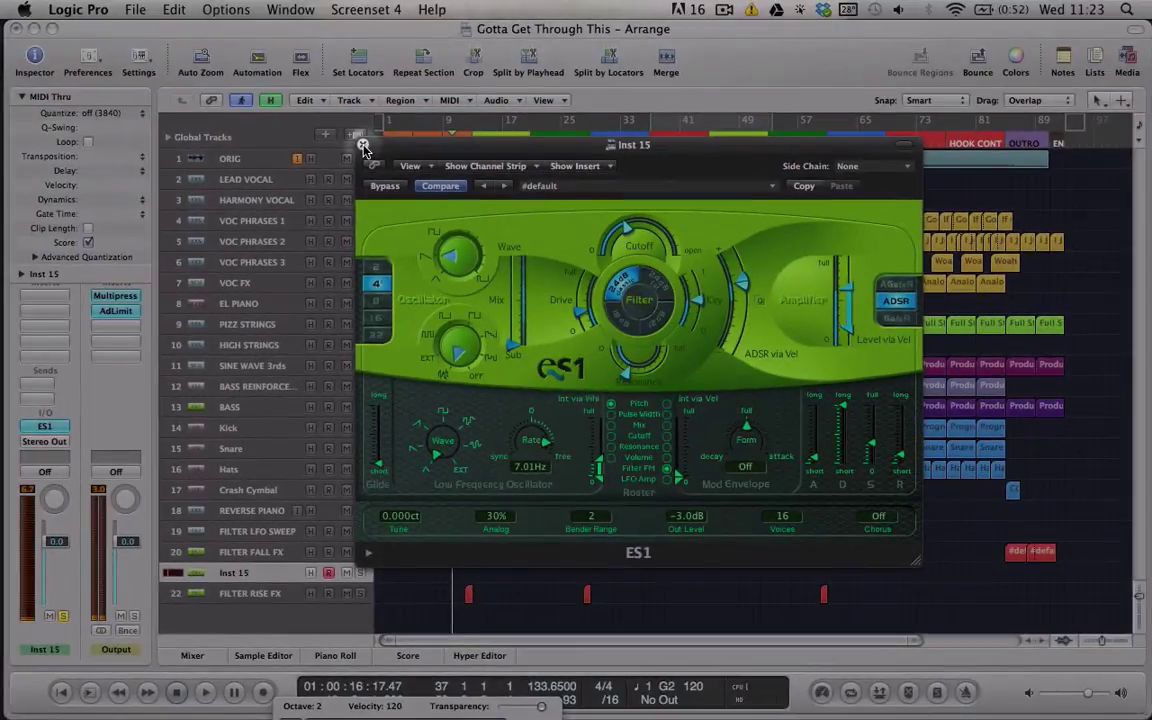
pyautogui.click(363, 146)
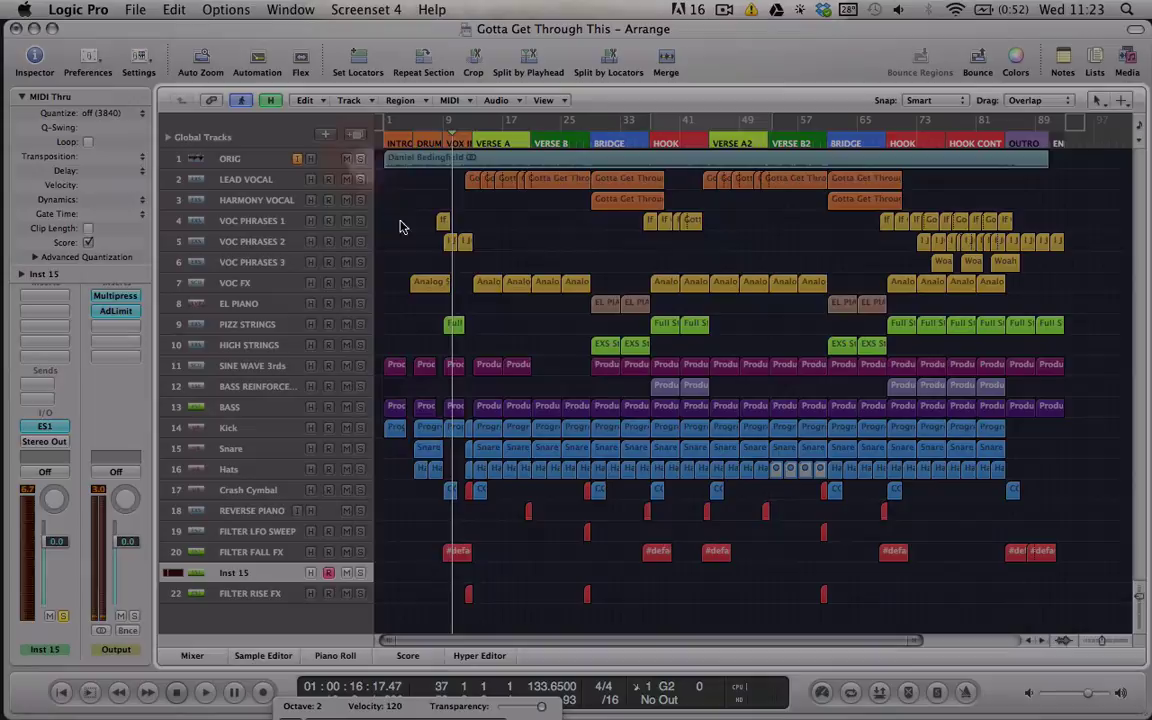
# Examine the FILTER FALL FX region at bar 9 in the Piano Roll and play its sustained note from the beginning.
pyautogui.doubleClick(457, 551)
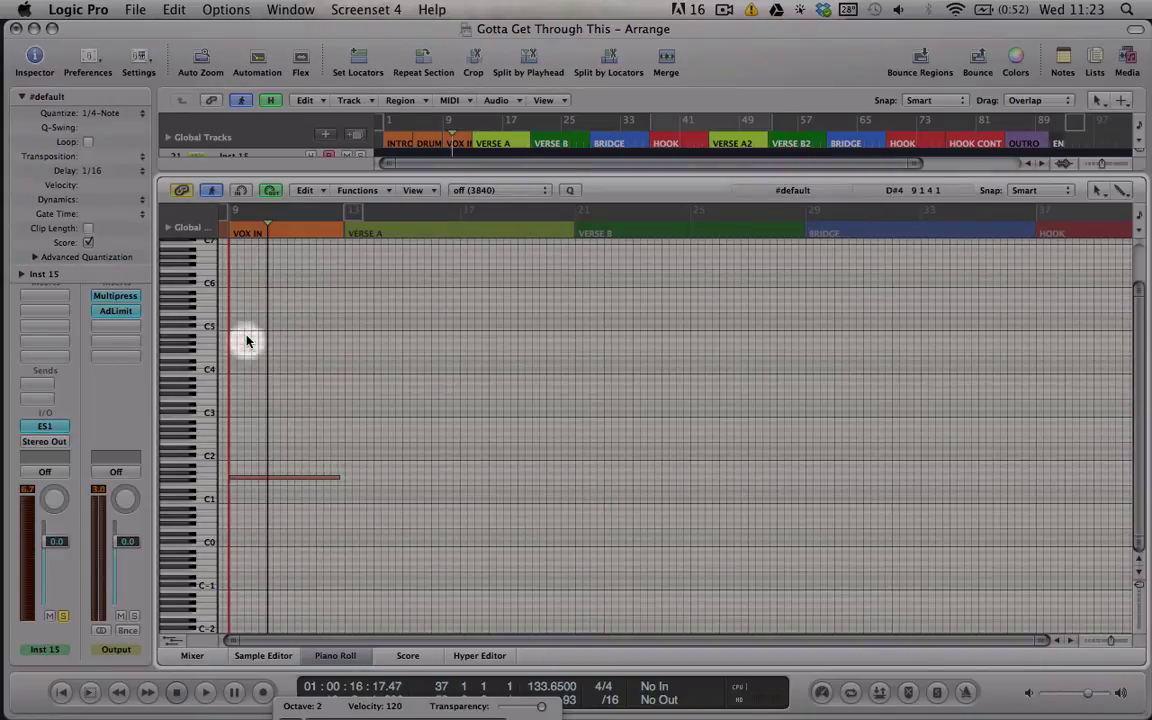
pyautogui.click(228, 215)
pyautogui.press('space')
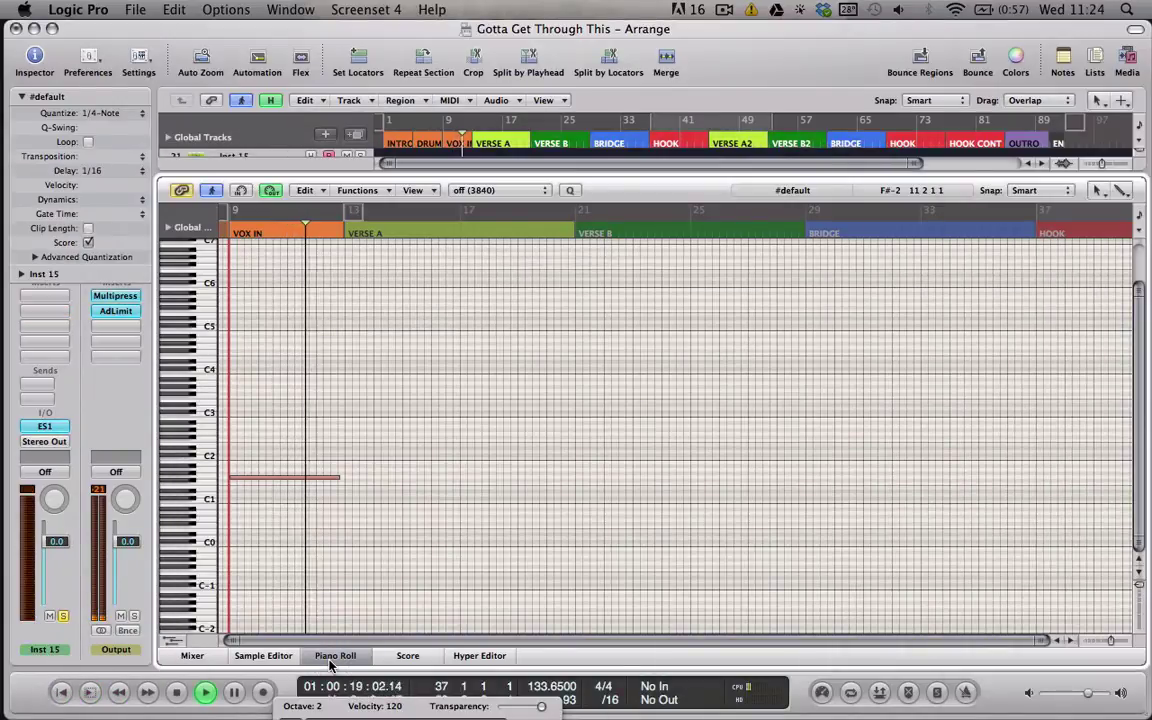
pyautogui.click(335, 656)
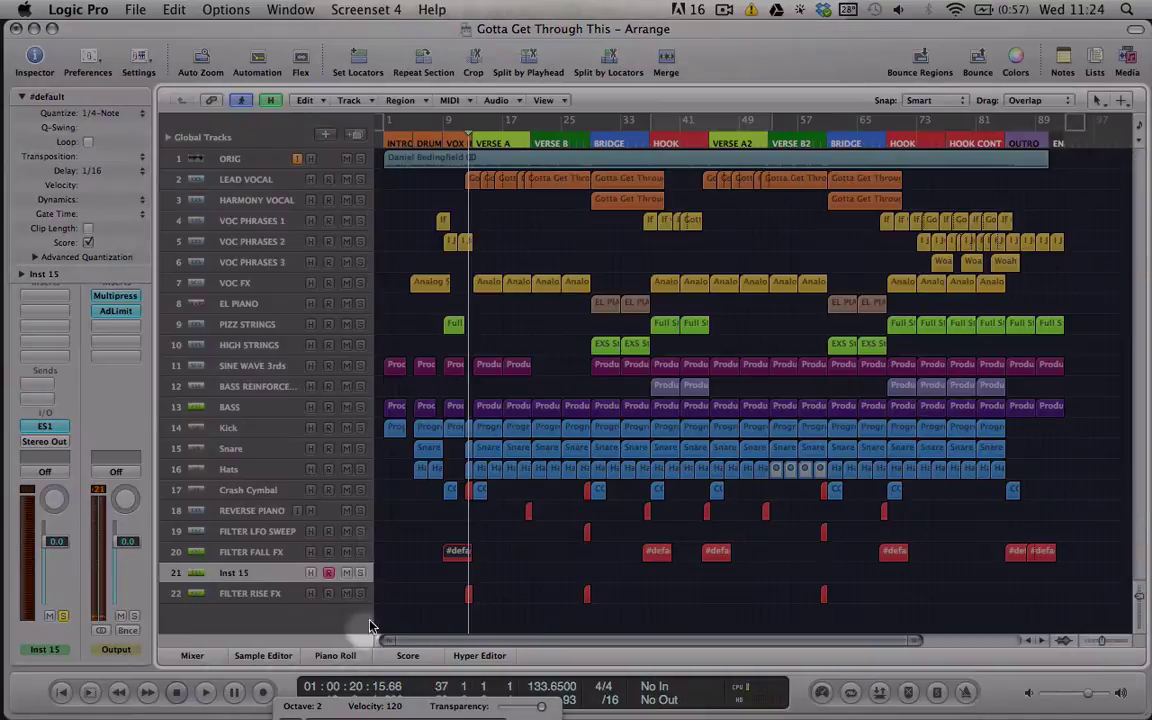
# Play the arrangement from just before the outro and examine the FILTER FALL FX channel strip in the Mixer, closing the Mixer again.
pyautogui.click(457, 555)
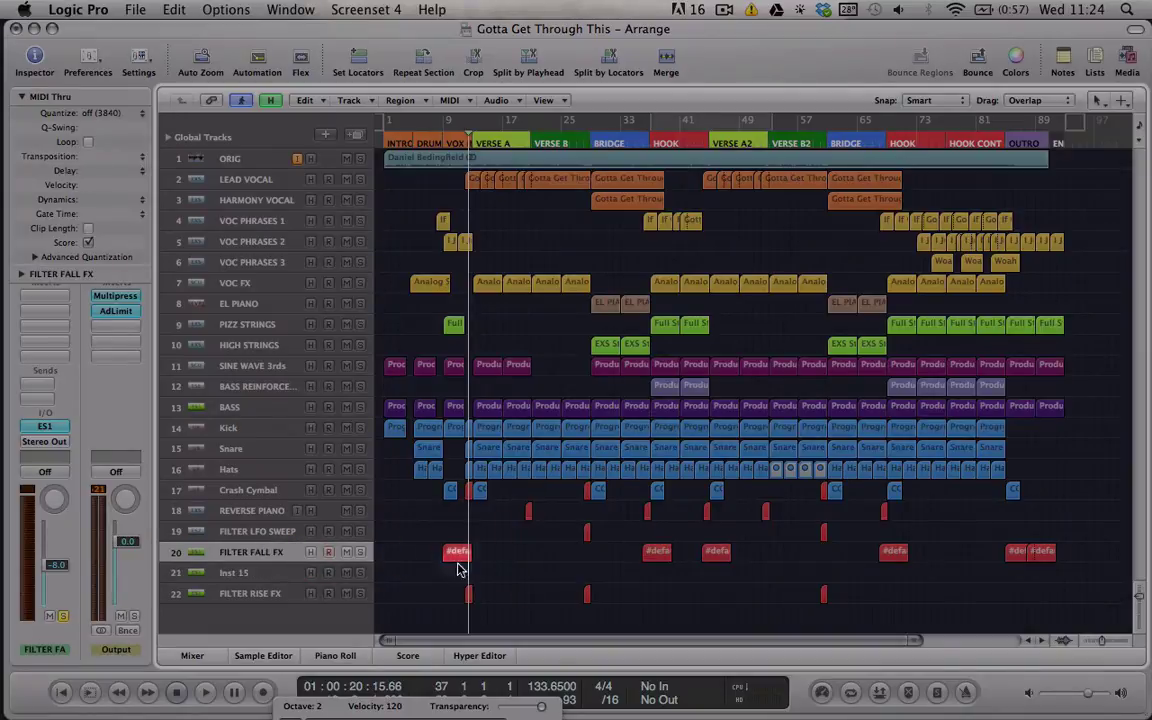
pyautogui.click(1003, 138)
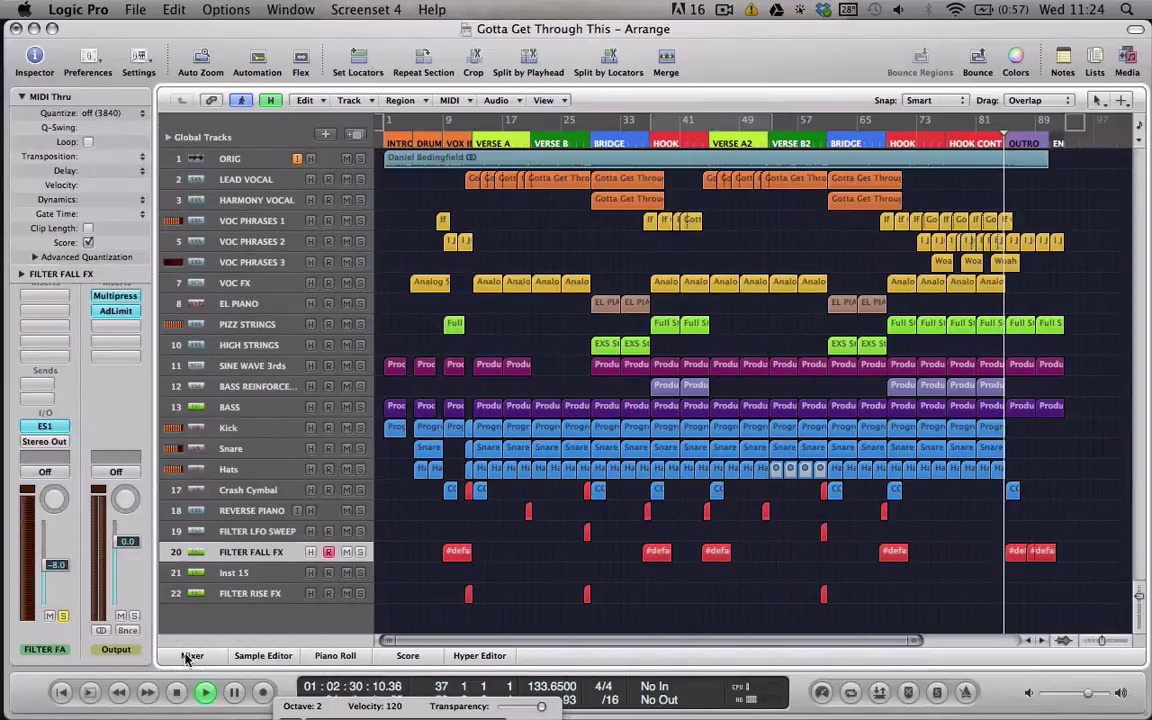
pyautogui.click(191, 656)
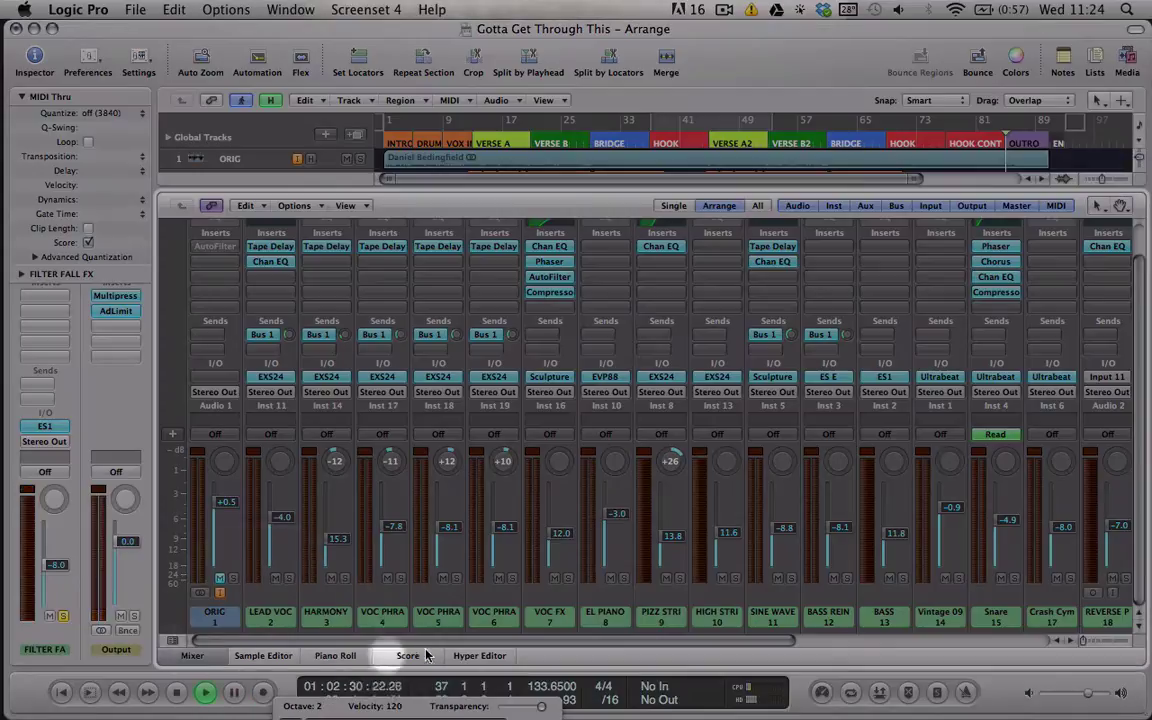
pyautogui.moveTo(222, 640); pyautogui.dragTo(735, 612)
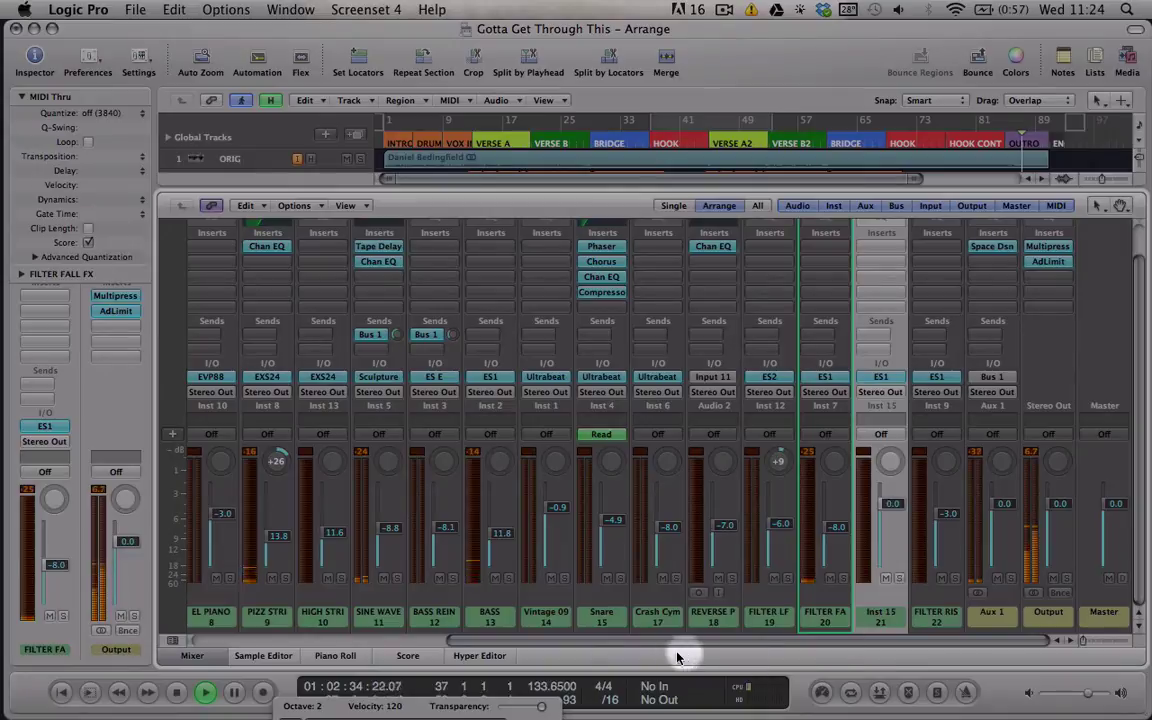
pyautogui.click(190, 655)
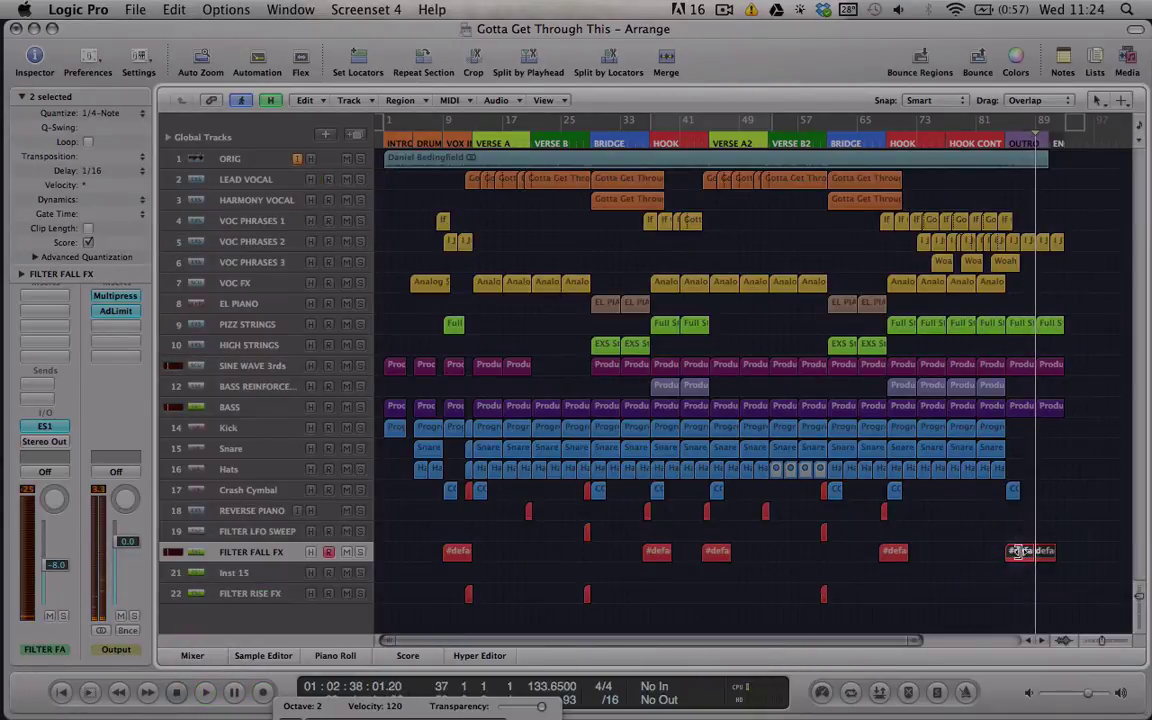
# Hide the on-screen musical keyboard and examine the notes of the two outro FILTER FALL FX regions in the Piano Roll.
pyautogui.press('capslock')
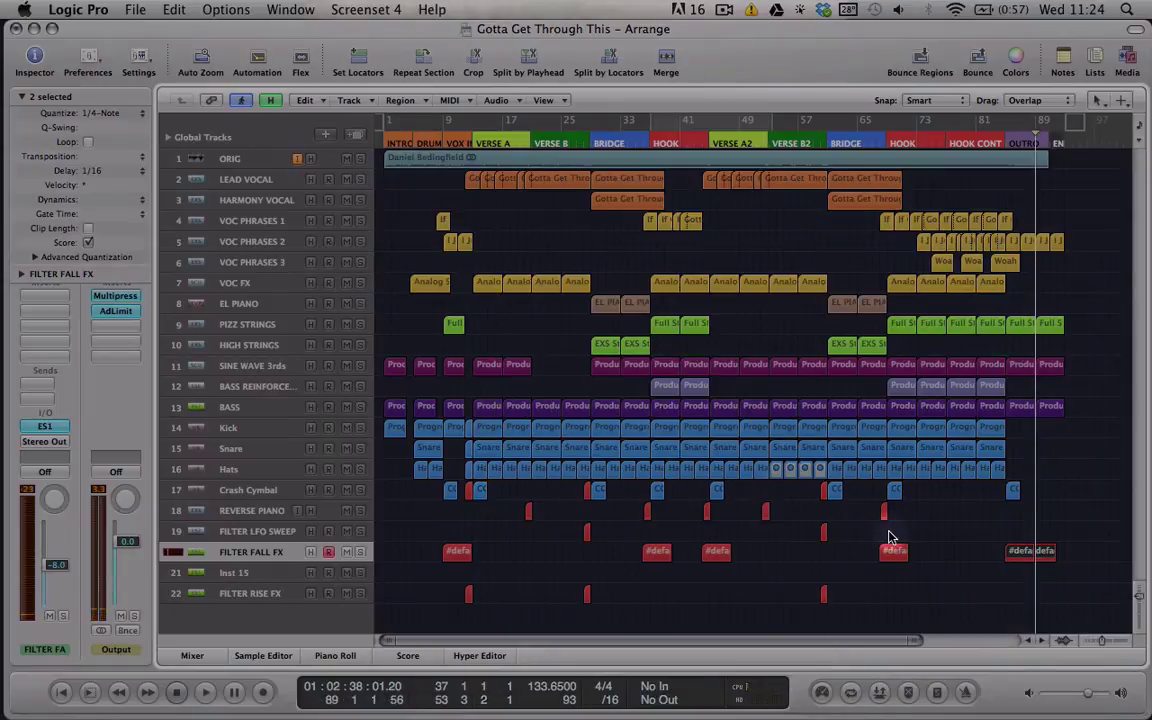
pyautogui.press('p')
pyautogui.click(951, 465)
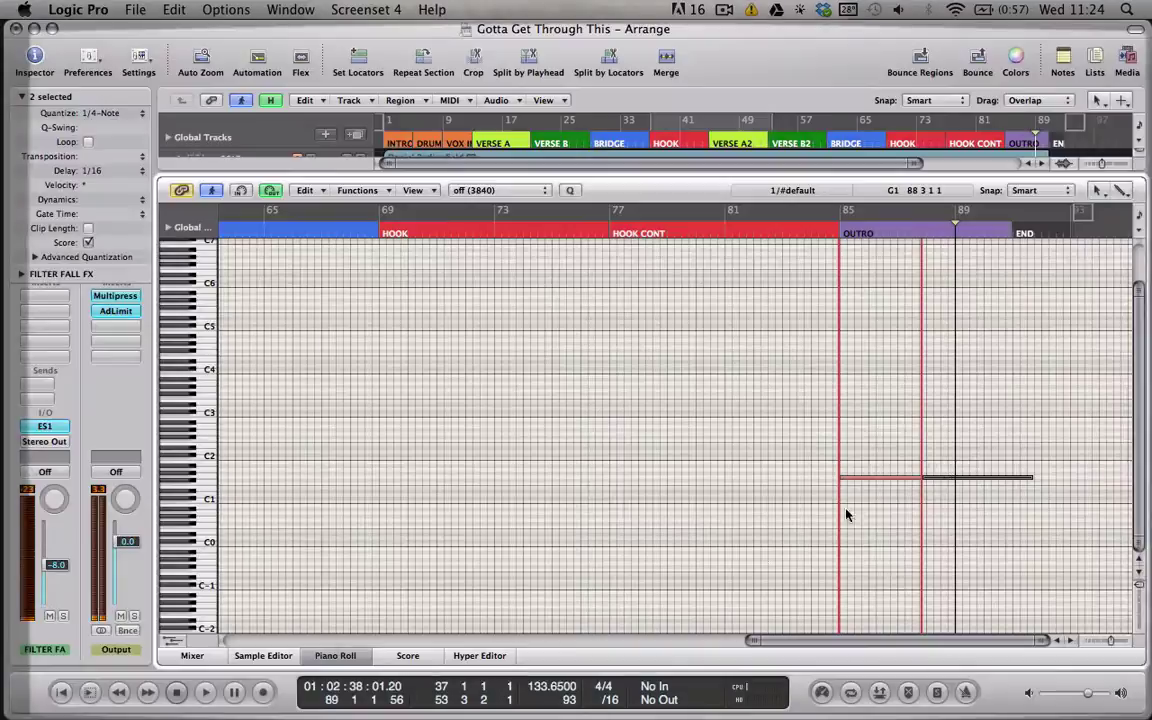
pyautogui.click(277, 656)
pyautogui.press('p')
# Select only the second of the two FILTER FALL FX regions in the outro to view its region parameters.
pyautogui.click(1130, 525)
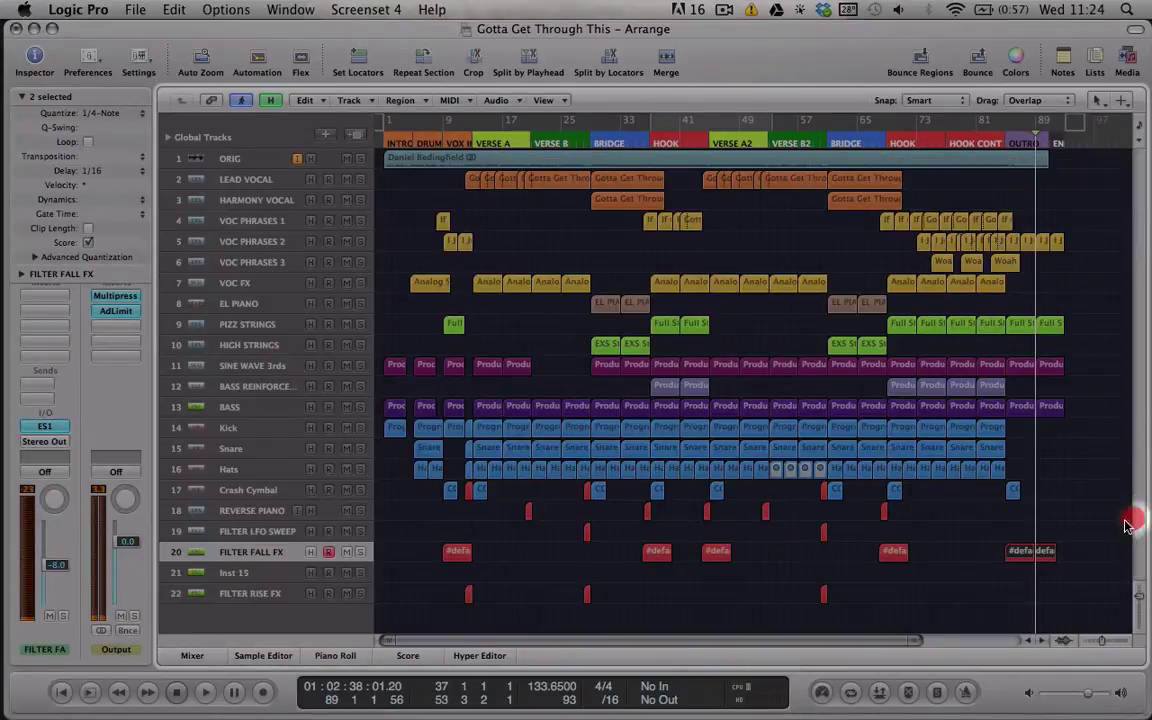
pyautogui.hotkey('ctrl', 'Right')
pyautogui.hotkey('ctrl', 'Right')
pyautogui.hscroll(5, 867, 580)
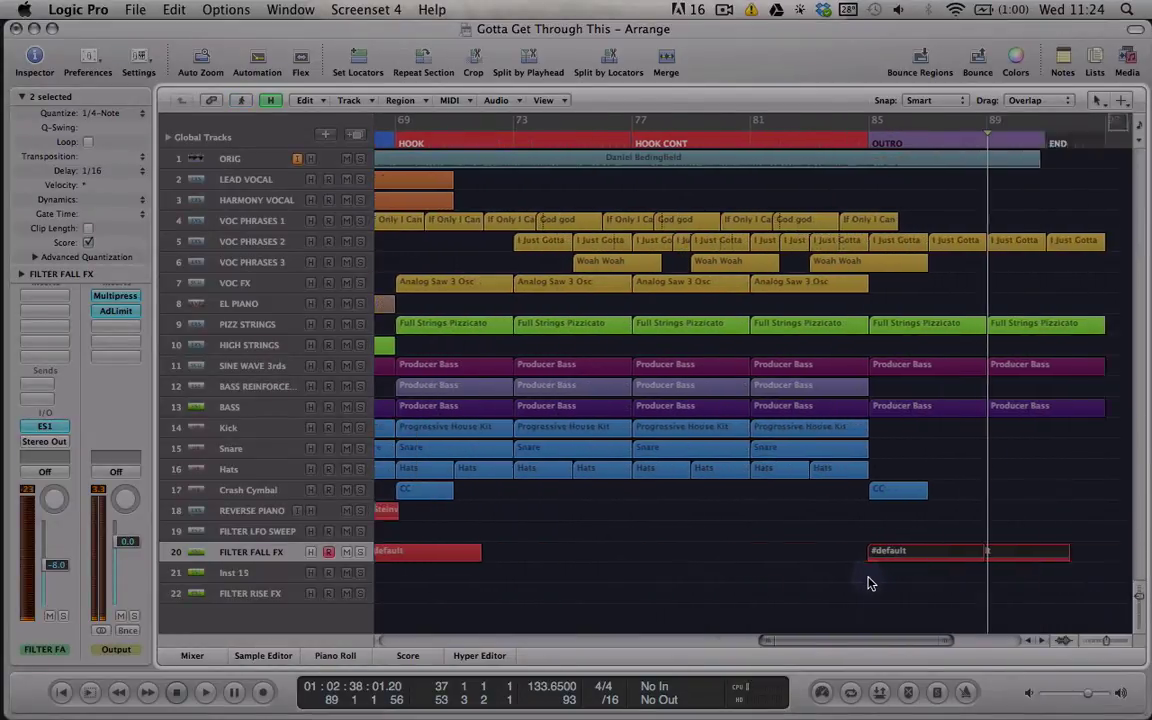
pyautogui.click(866, 564)
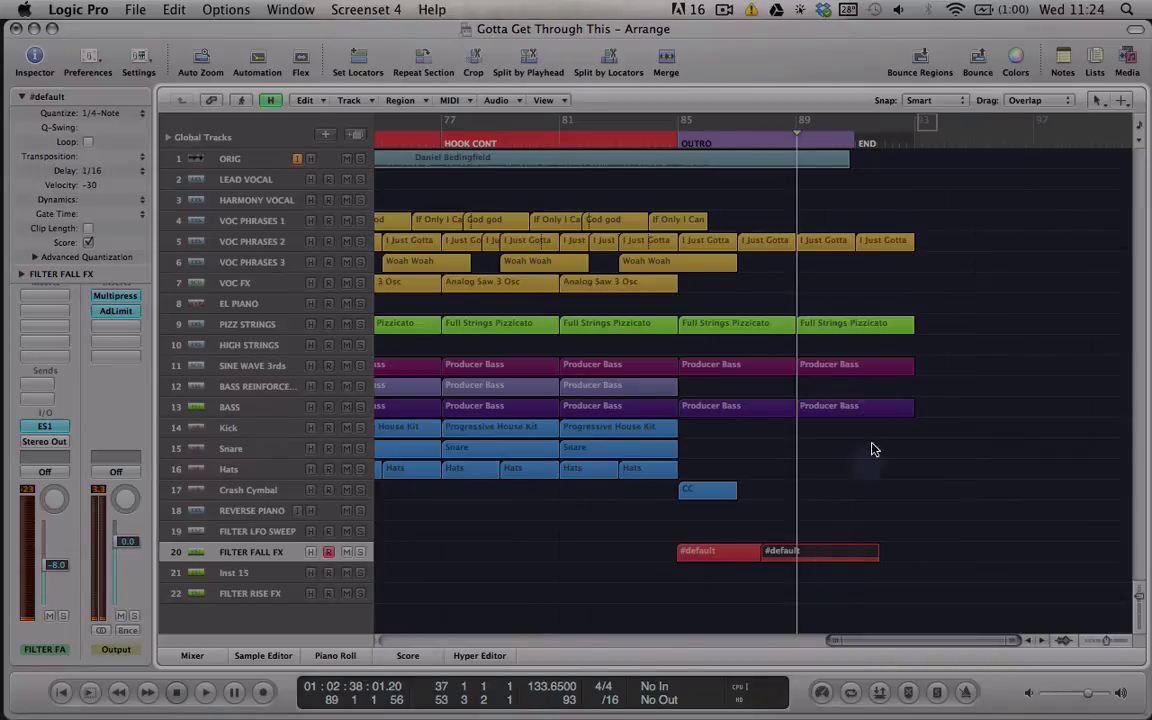